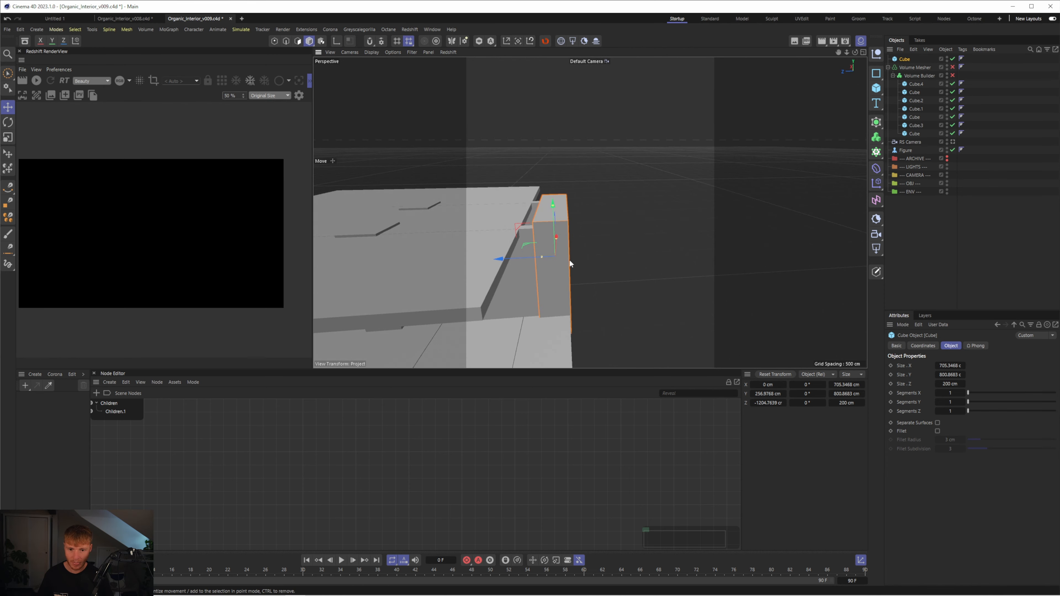
Step: Thin the end wall cube to about 73 cm deep and shift the roof and floor slabs along Z to meet it
left_click_drag(543, 258, 550, 258)
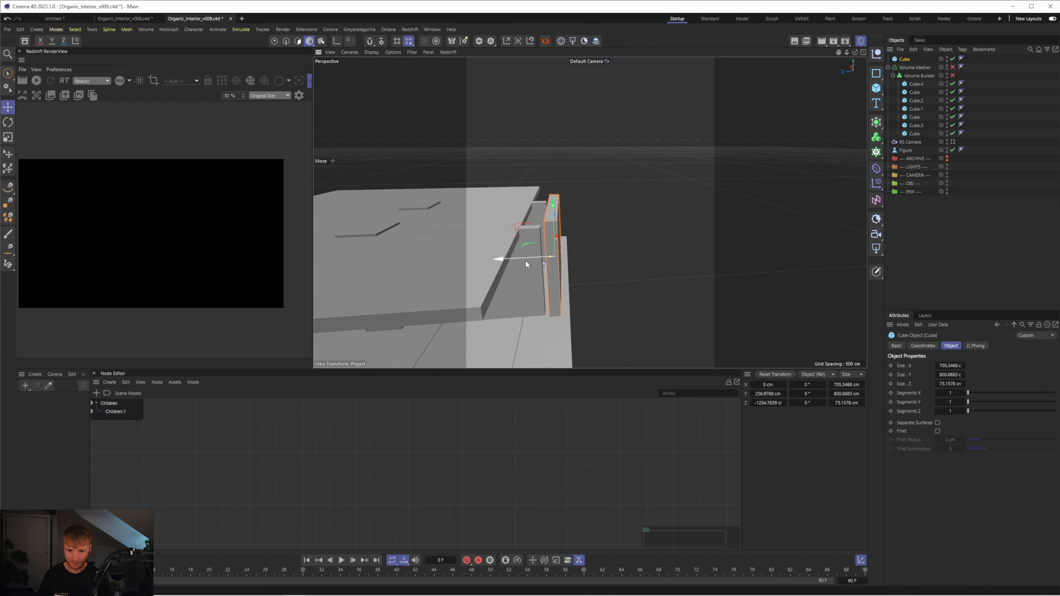
left_click(490, 228)
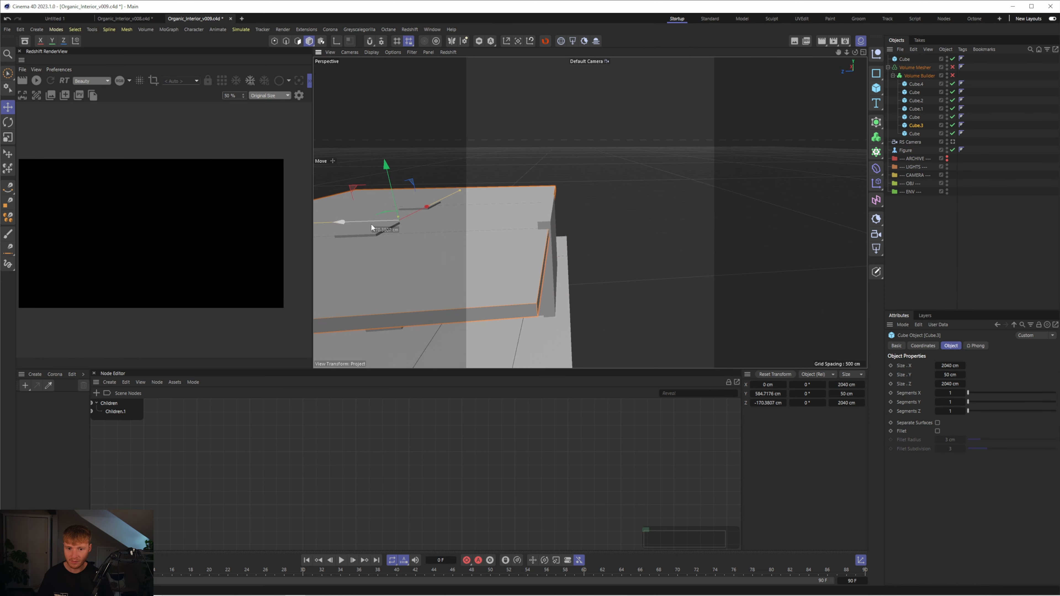
left_click_drag(372, 225, 373, 224)
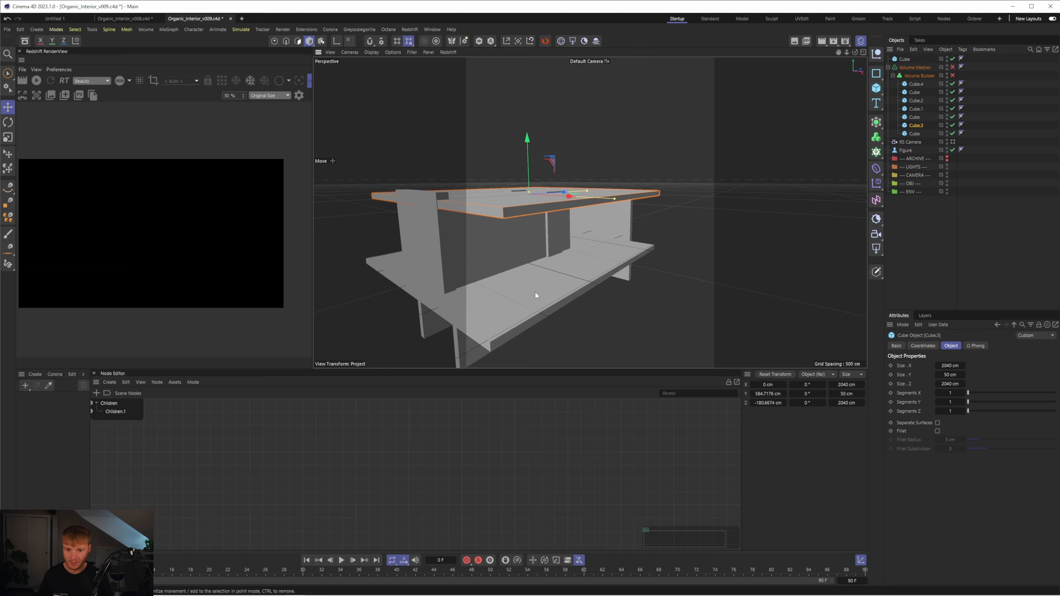
left_click(535, 290)
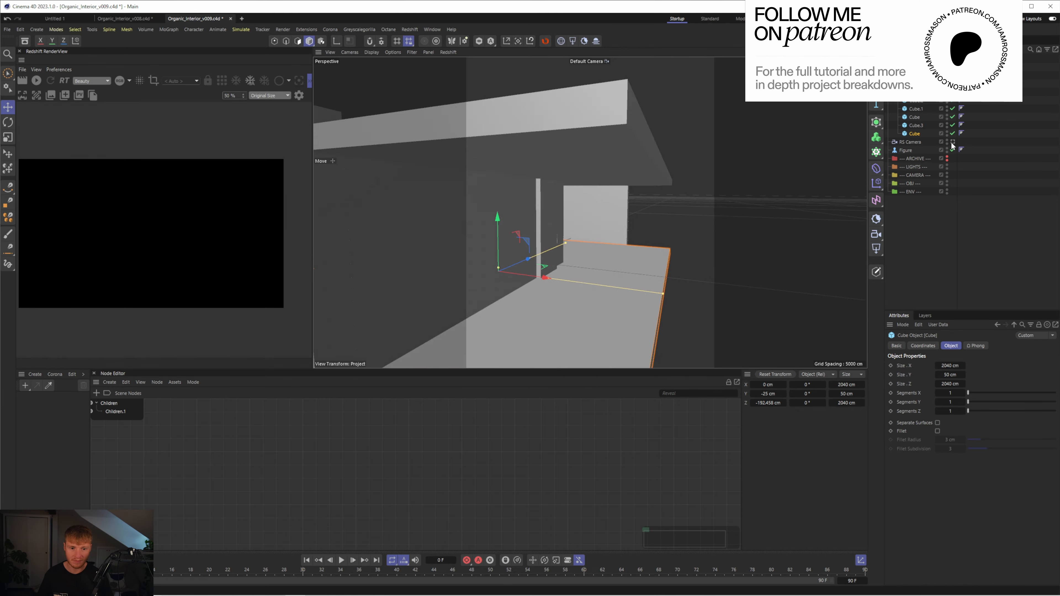
Step: Check the layout through RS Camera and around the model, and switch the Volume Mesher and Volume Builder back on
left_click(952, 143)
left_click(952, 142)
scroll(604, 213, "down", 8)
left_click_drag(604, 214, 668, 299, "alt")
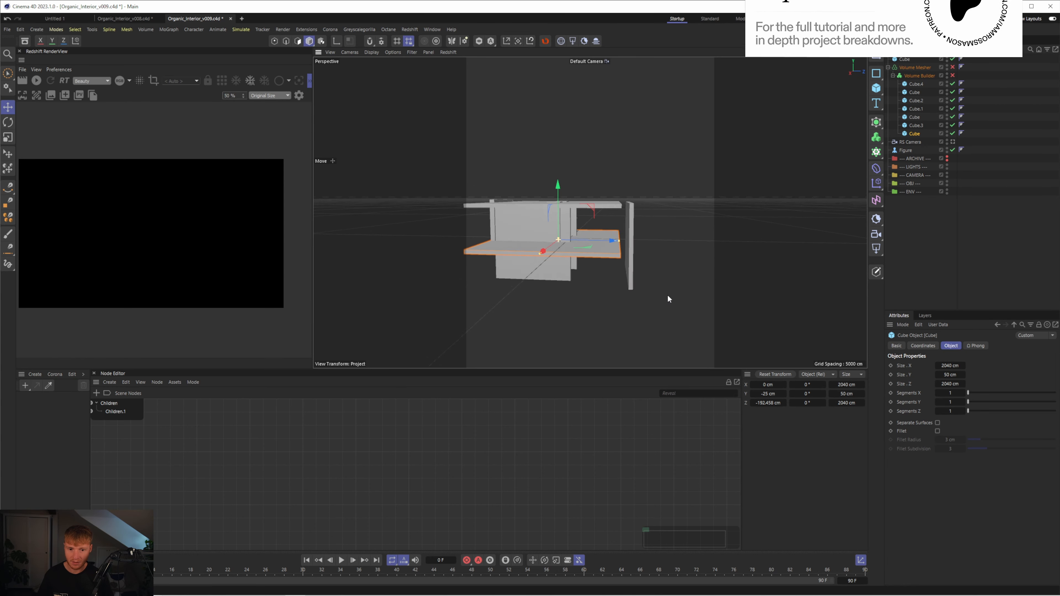
left_click(632, 245)
left_click_drag(642, 241, 590, 226, "alt")
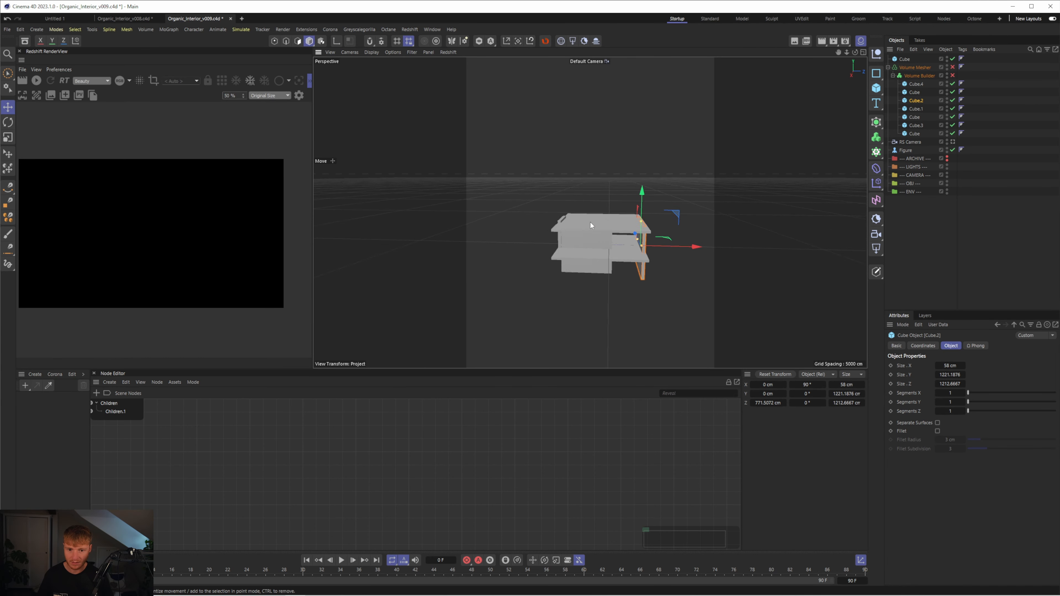
scroll(591, 225, "up", 4)
left_click(962, 83)
left_click(979, 178)
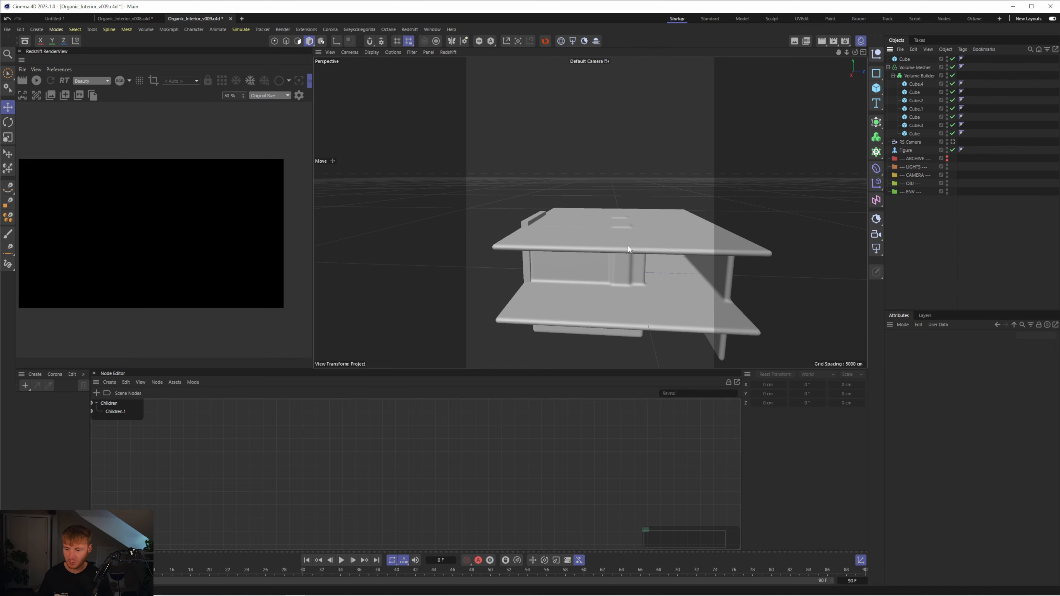
Step: Add the end wall cube to the Volume Builder and place it below SDF Smooth in the builder's object list
left_click_drag(855, 52, 718, 288)
left_click_drag(904, 60, 918, 81)
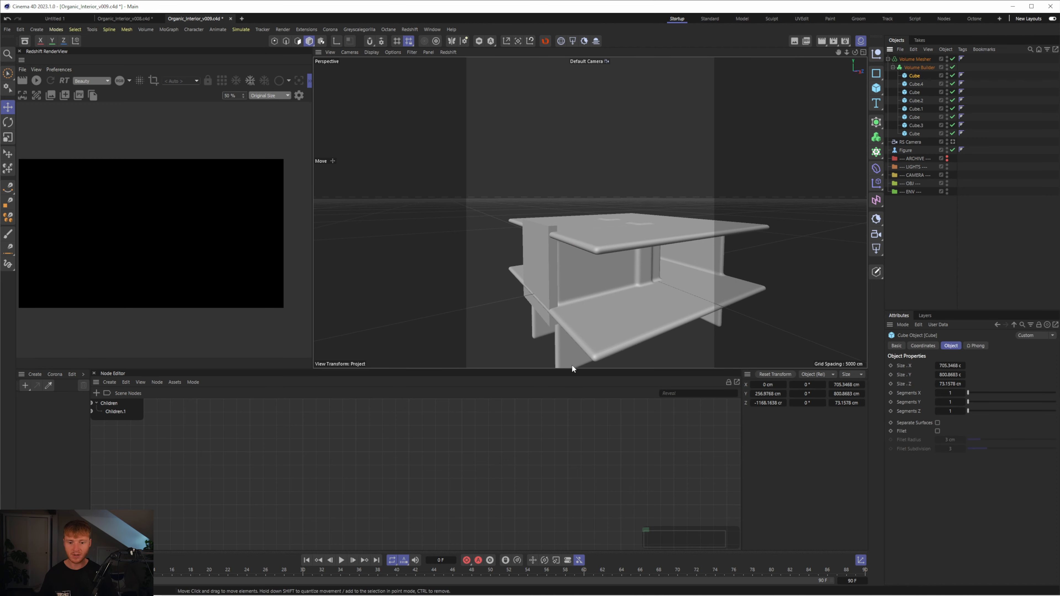
left_click(915, 76)
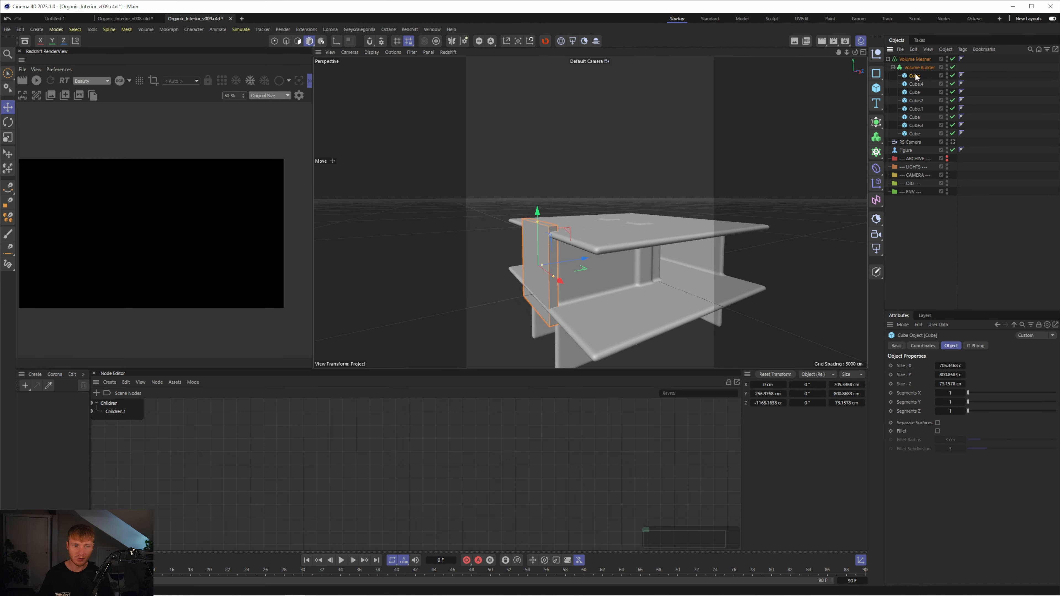
left_click(920, 67)
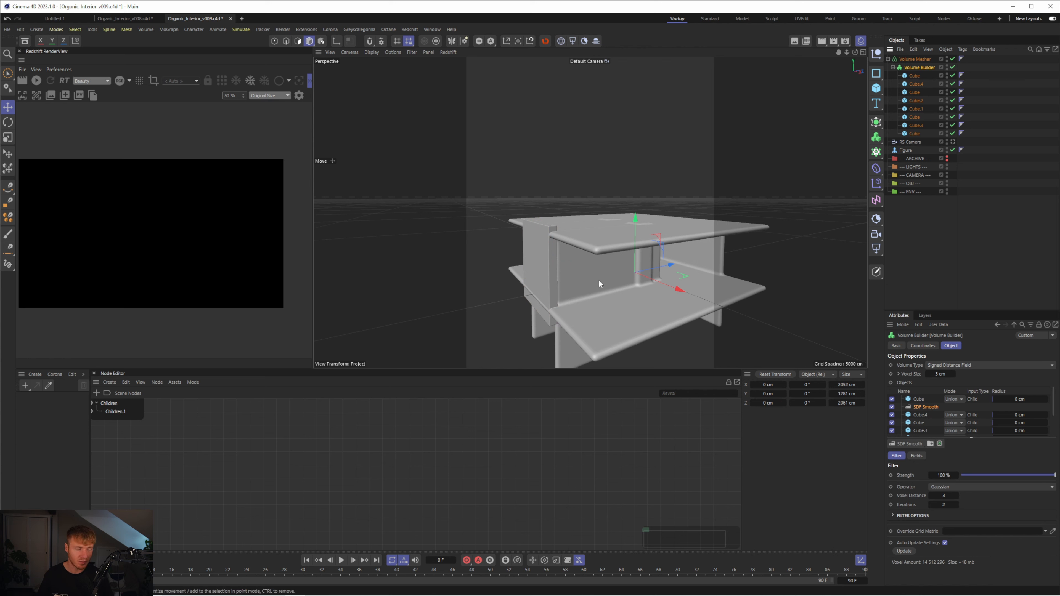
scroll(526, 248, "up", 7)
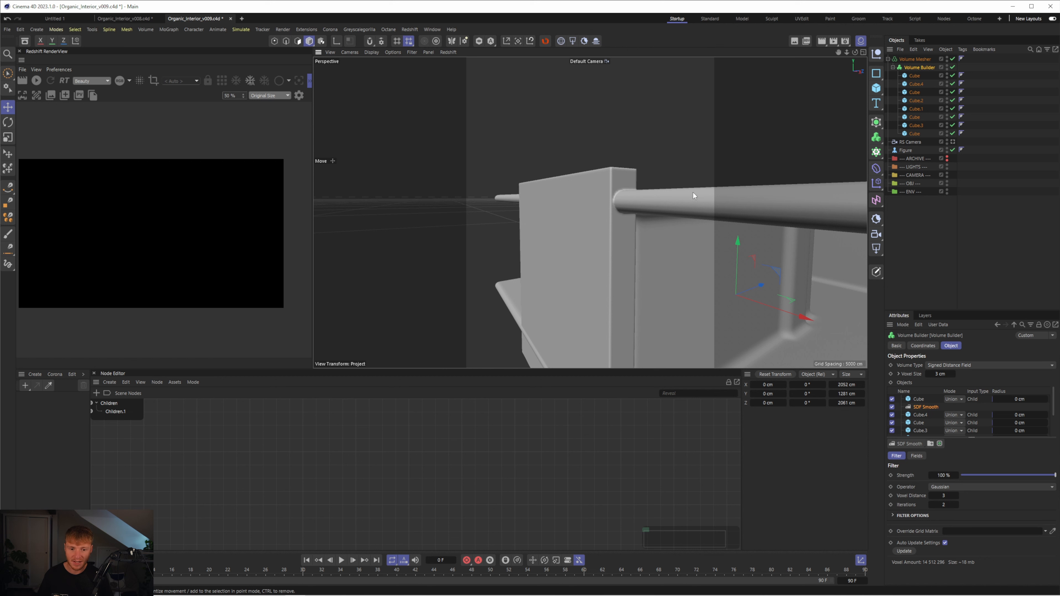
scroll(556, 163, "down", 5)
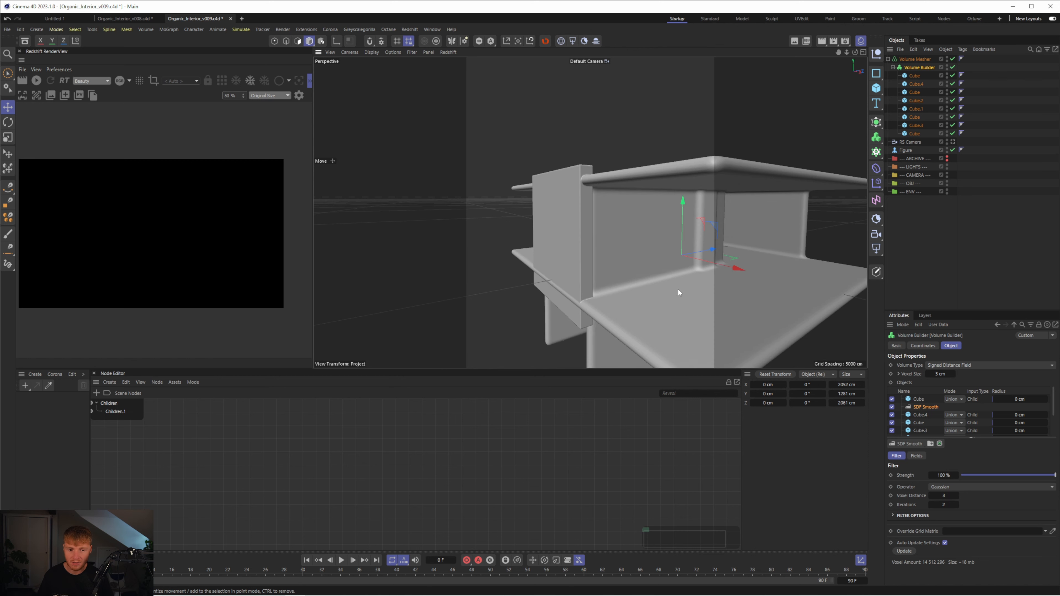
left_click_drag(917, 401, 920, 413)
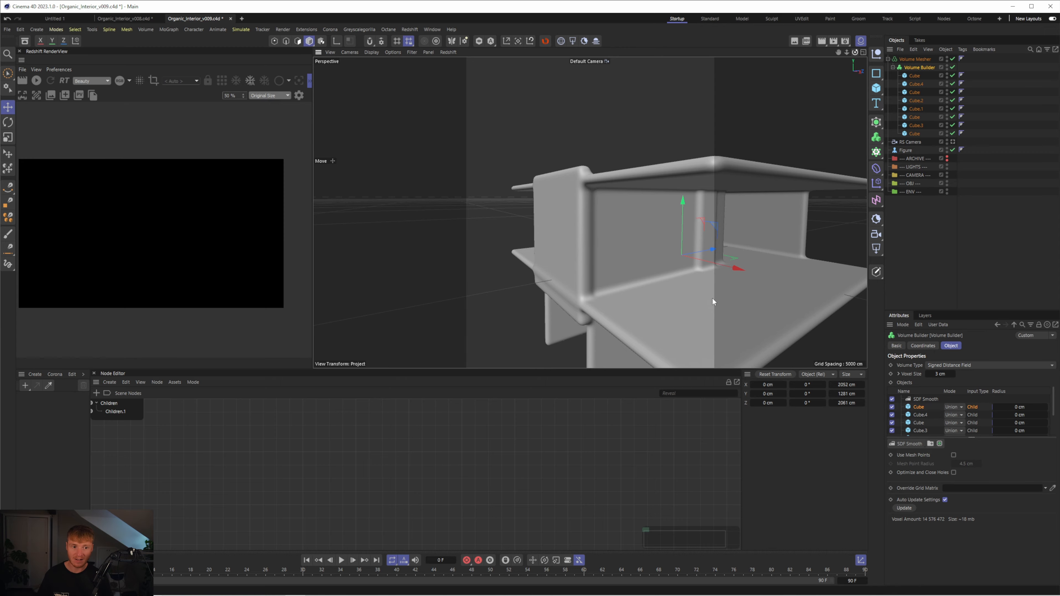
left_click_drag(712, 298, 681, 302, "alt")
Step: Copy the end wall cube outside the Volume Mesher and reshape it to about 255 cm in X and 597 cm in Z
left_click(916, 246)
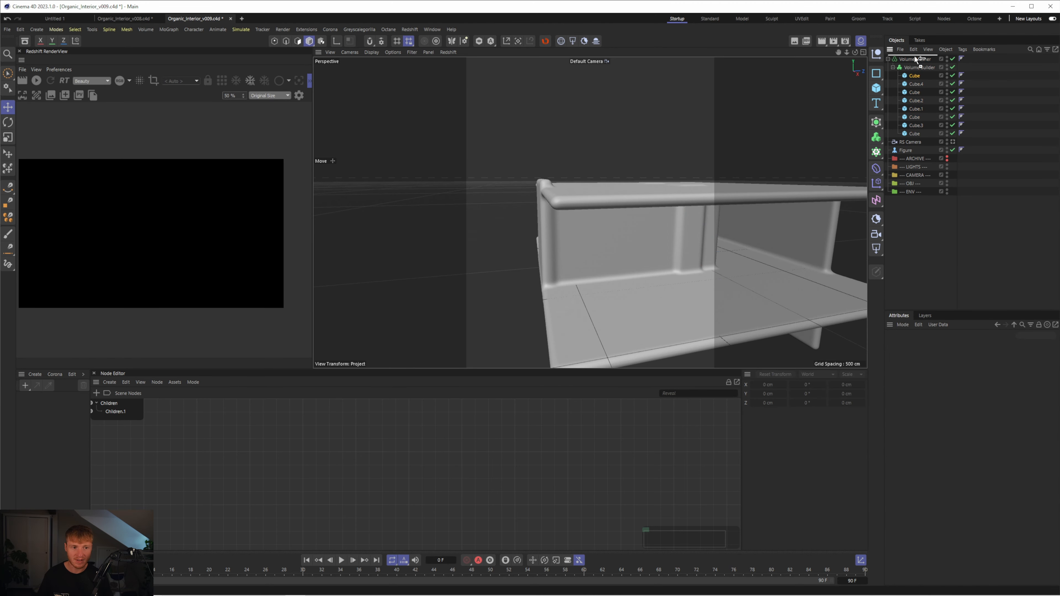
key("ctrl+v")
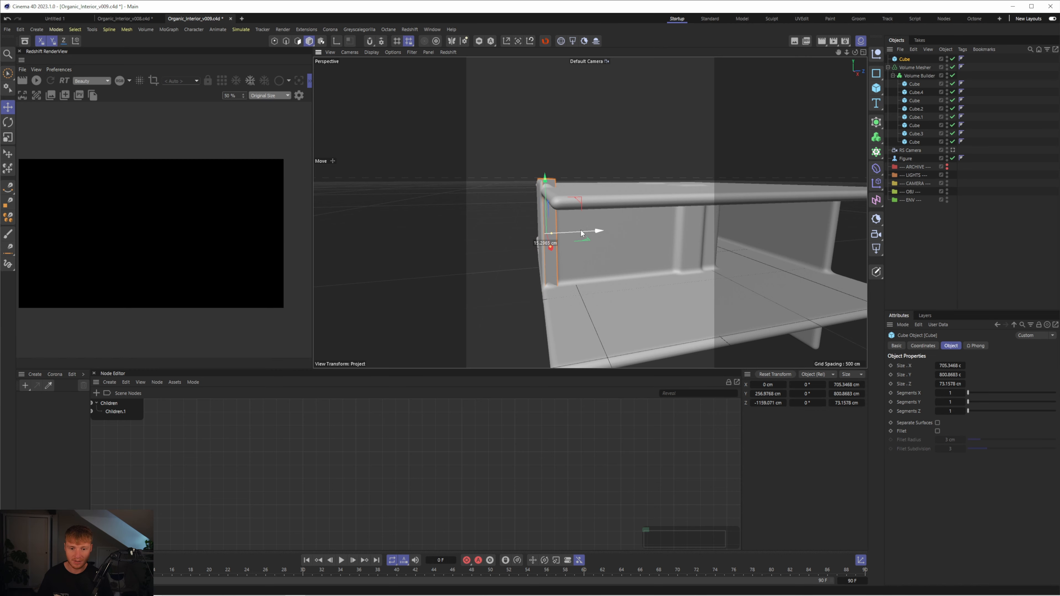
left_click_drag(552, 243, 616, 245)
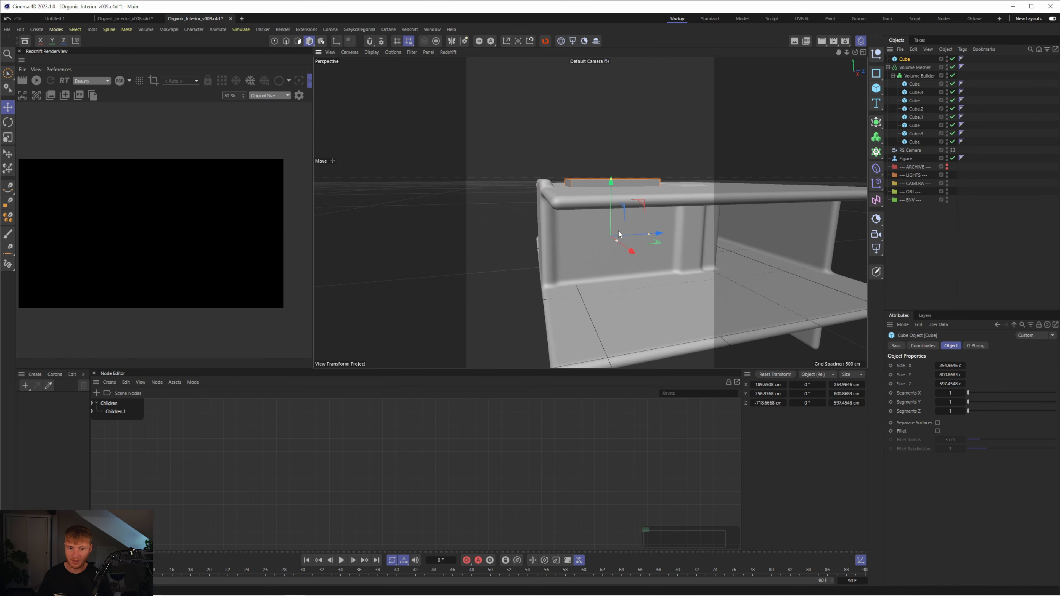
Step: Move the copied block into the side wall at X about 303 cm and reduce its height to about 367 cm
middle_click(785, 119)
middle_click(785, 119)
left_click_drag(658, 300, 690, 300)
middle_click(683, 244)
middle_click(493, 158)
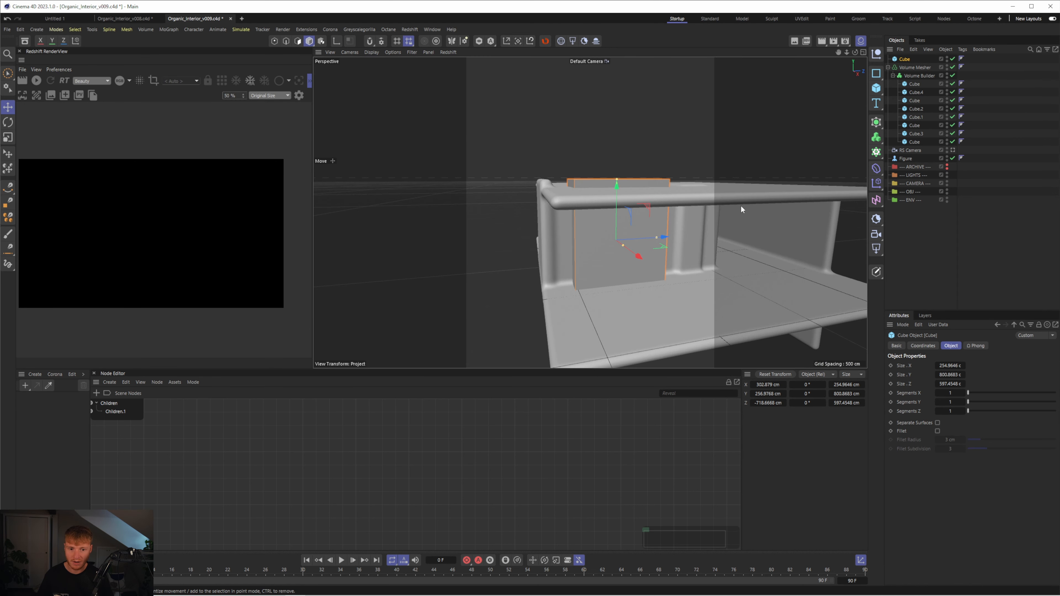
mouse_move(616, 180)
left_mouse_down()
mouse_move(616, 205)
mouse_move(615, 193)
left_mouse_up()
left_click(952, 150)
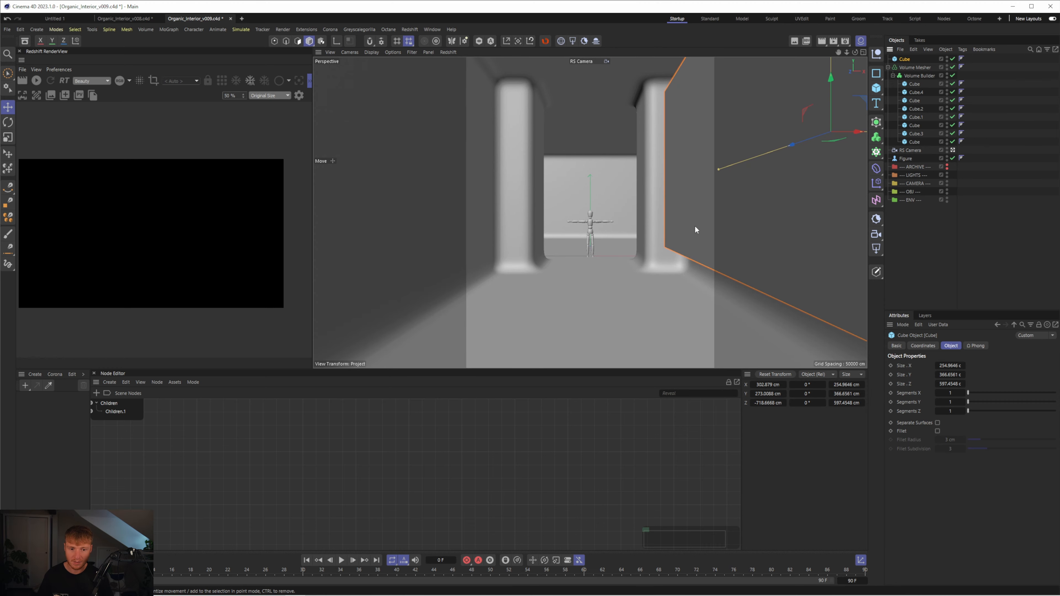
left_click(953, 150)
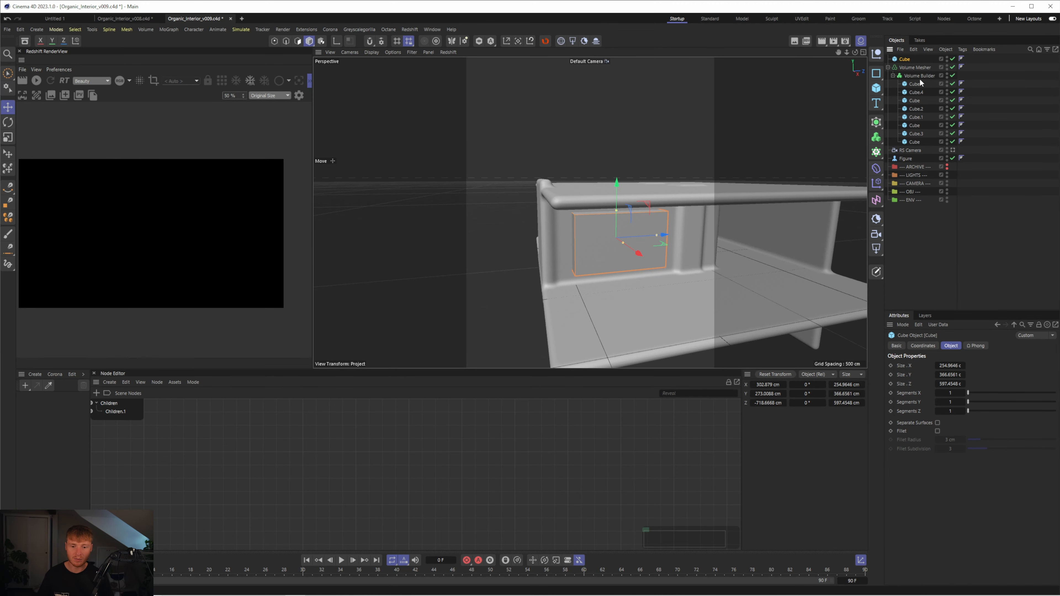
Step: Add the block to the Volume Builder, place it below SDF Smooth in the object list and check it through RS Camera
left_click_drag(907, 61, 924, 75)
left_click(922, 68)
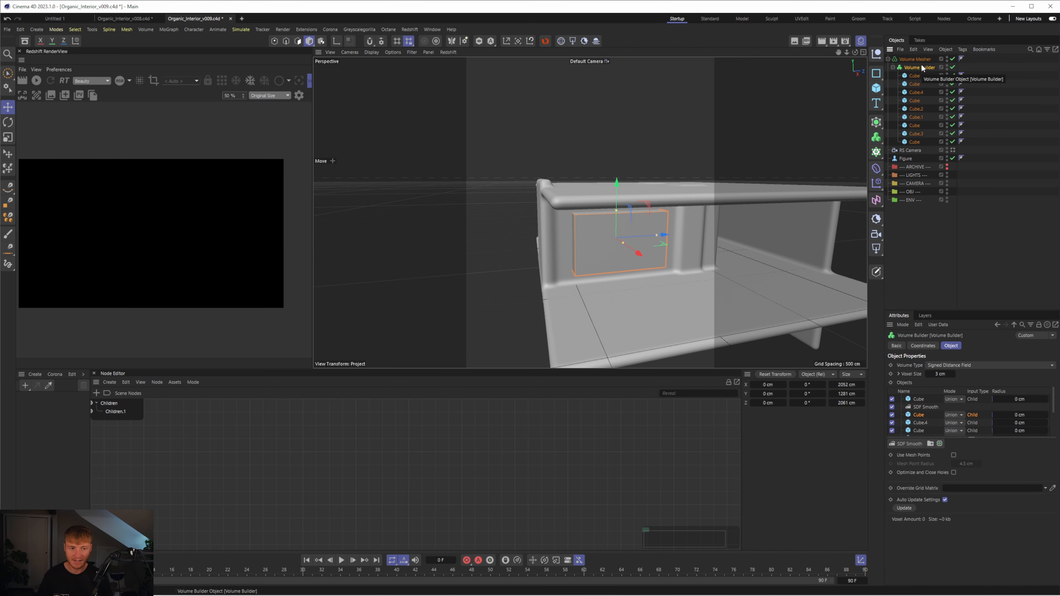
left_click_drag(916, 408, 918, 412)
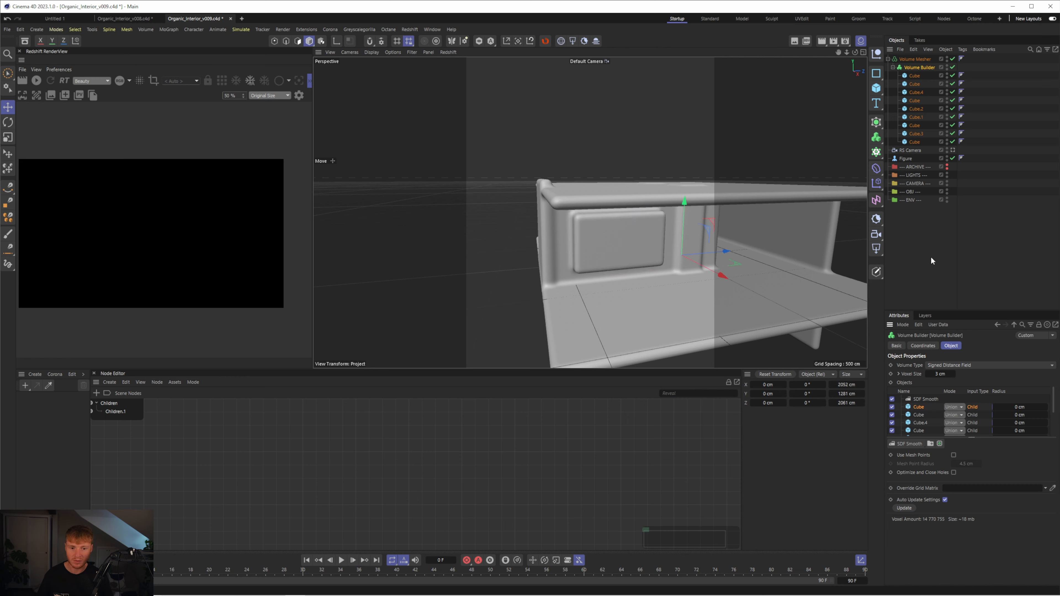
left_click(953, 150)
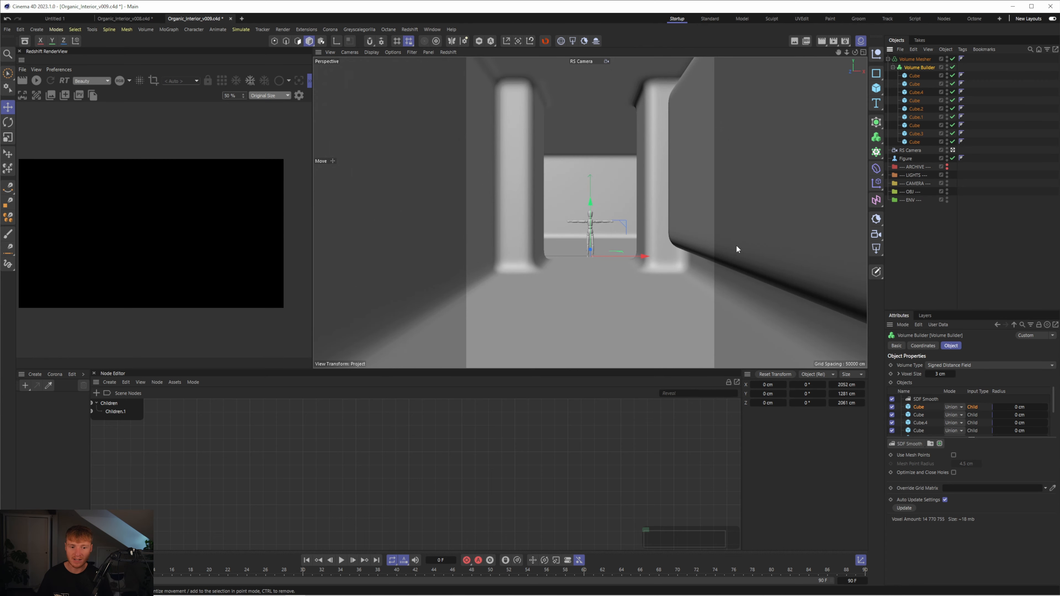
left_click(953, 150)
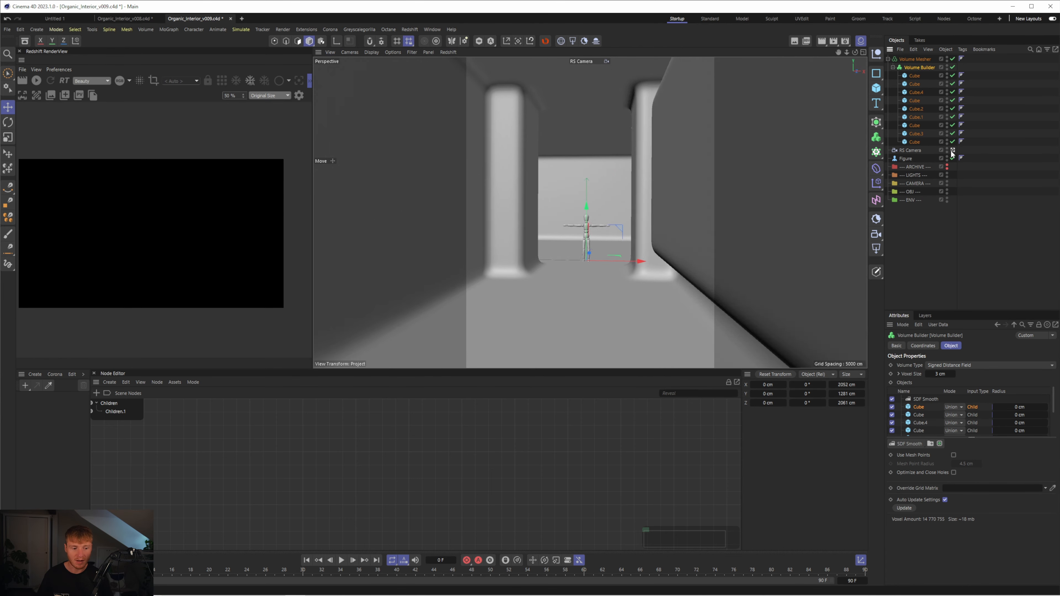
left_click(952, 150)
Step: Set the block's mode to Subtract to cut a window opening in the side wall, and check it through RS Camera
left_click(952, 408)
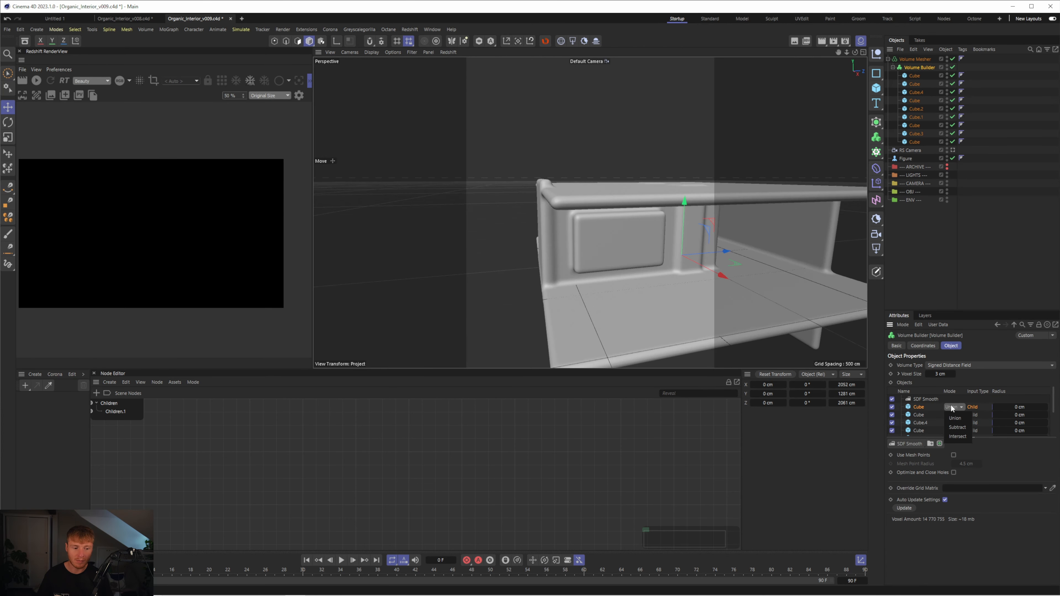
left_click(957, 428)
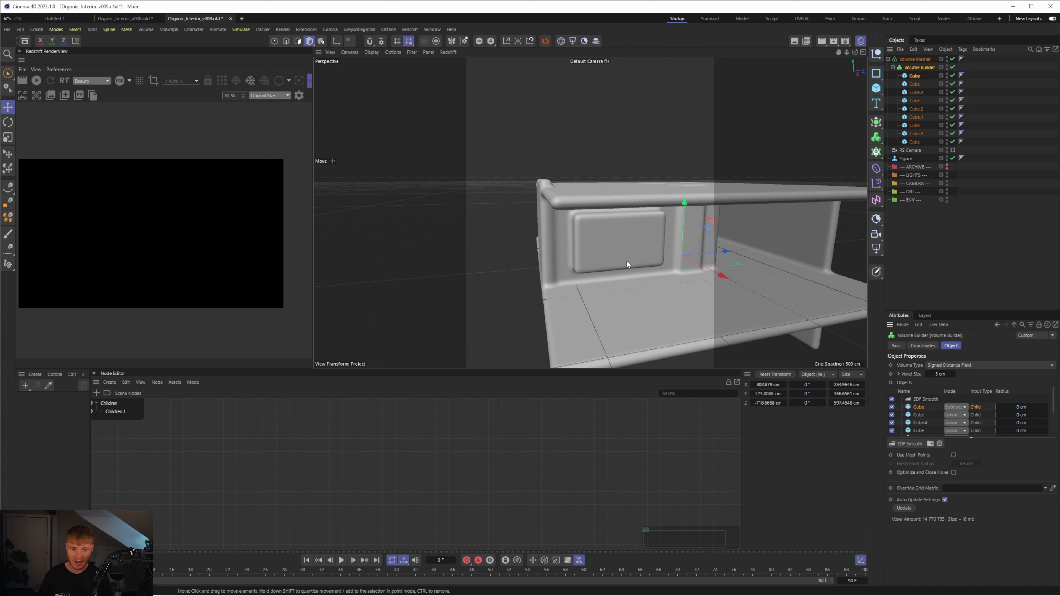
left_click_drag(604, 240, 574, 279)
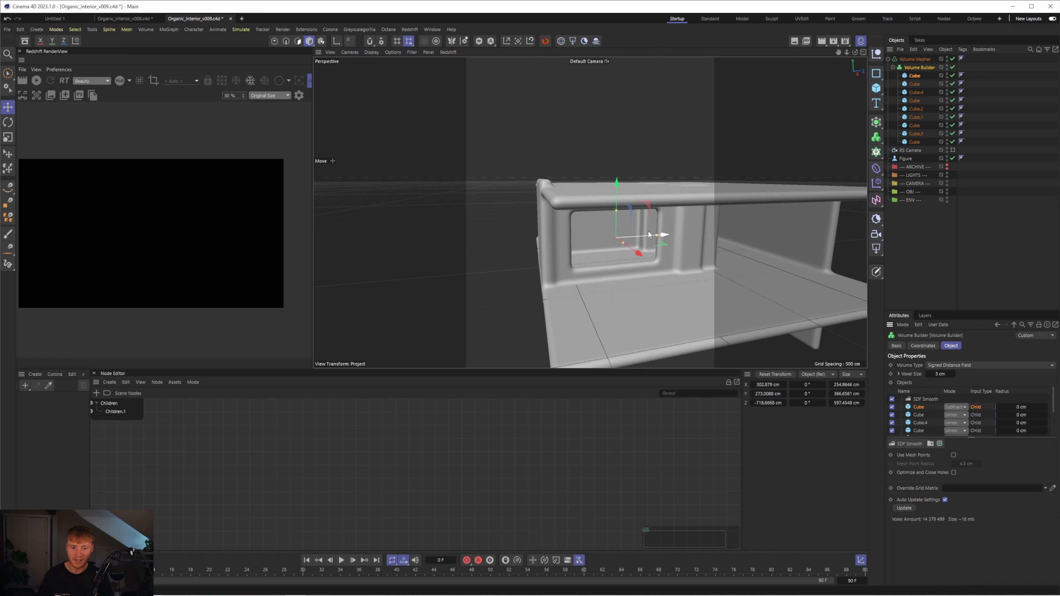
left_click(953, 150)
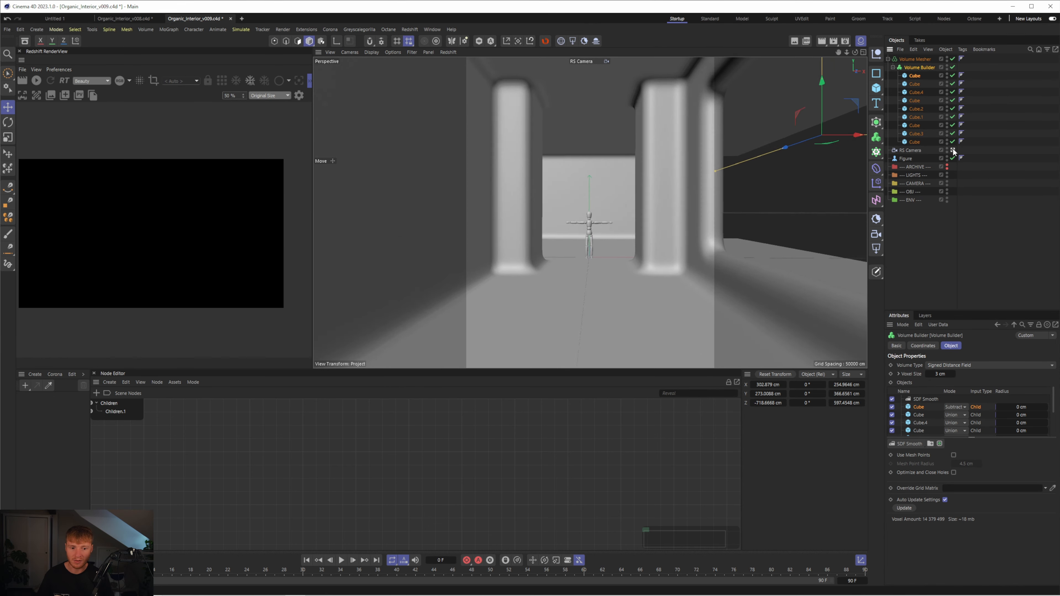
left_click(953, 150)
Step: Duplicate the window-cutting cube inside the Volume Builder and set the copy's X position to -302.879 cm
left_click(914, 78)
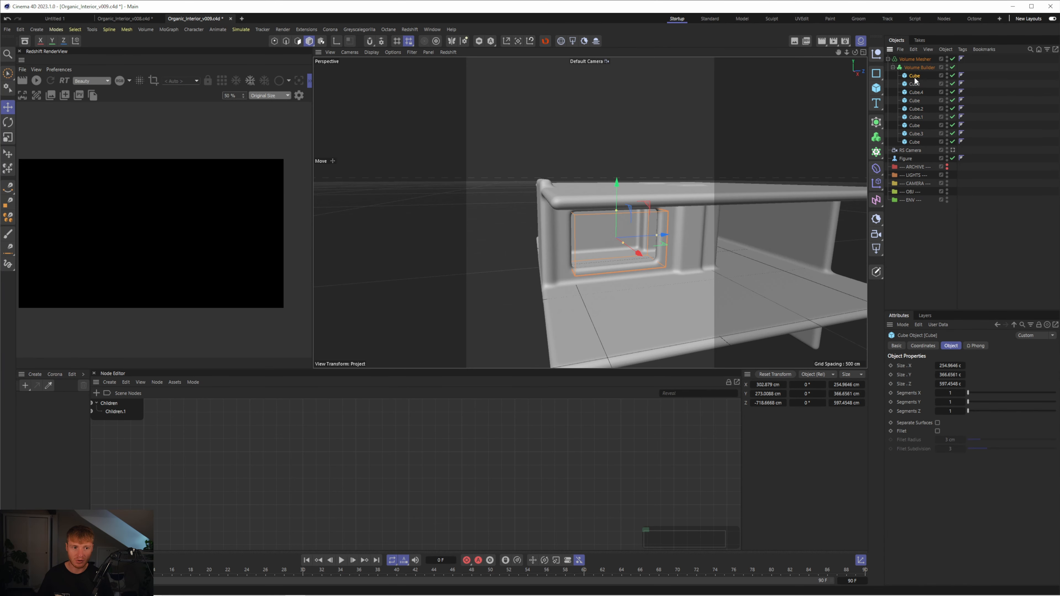
left_click_drag(916, 78, 916, 72, "ctrl")
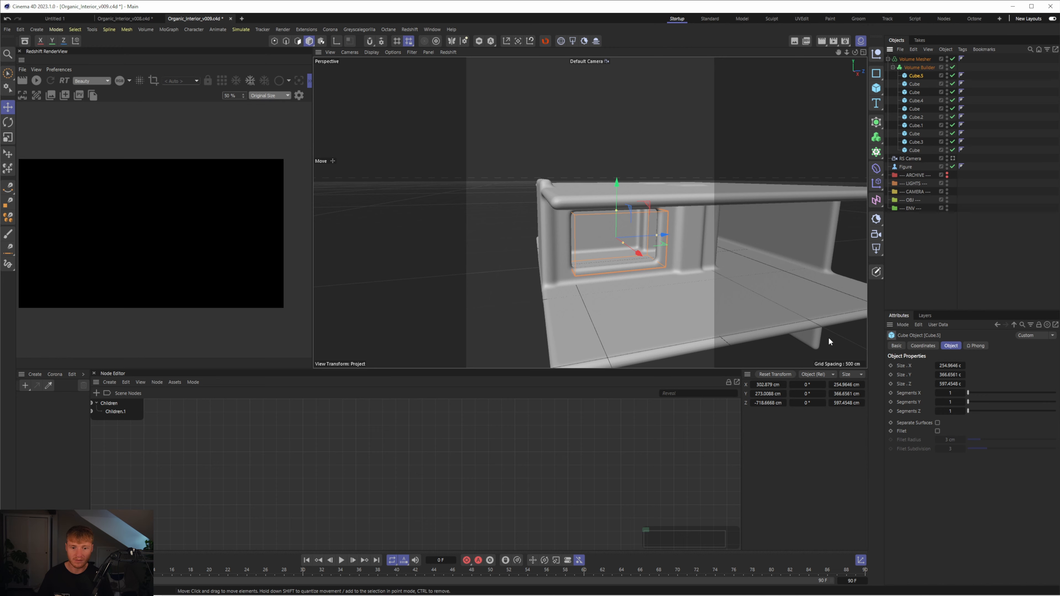
left_click(757, 384)
type("-")
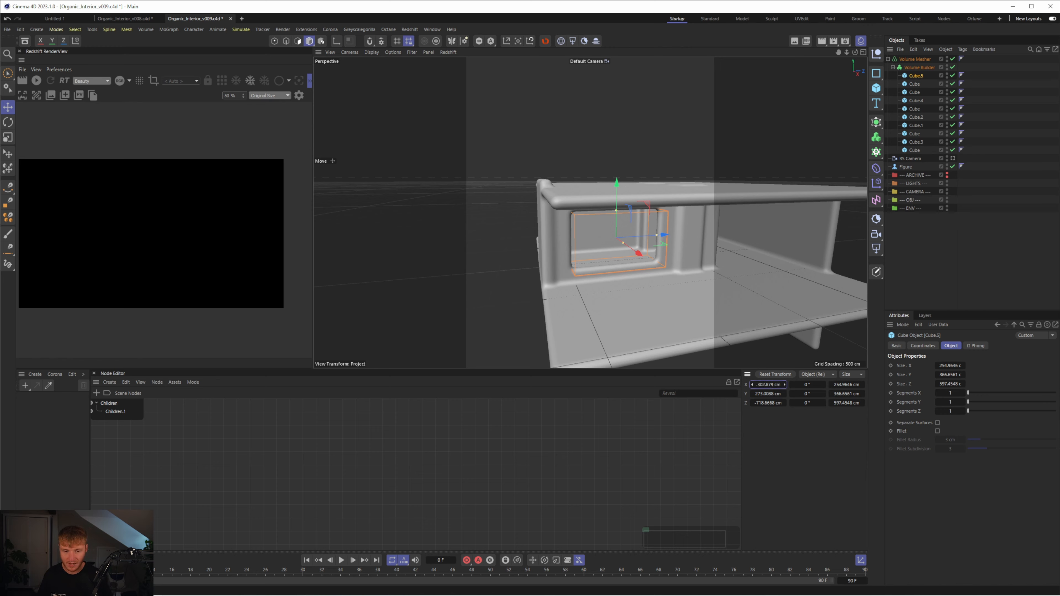
left_click_drag(855, 48, 809, 301)
Step: Place the duplicated cutter below SDF Smooth in the Volume Builder's object list and set its mode to Subtract
left_click(920, 68)
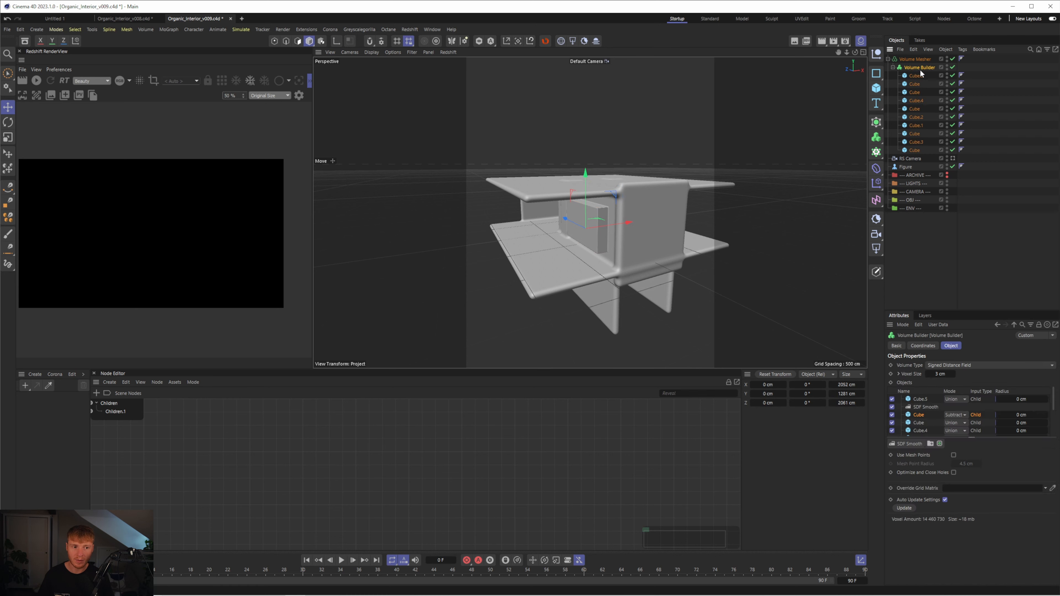
left_click_drag(915, 404, 916, 397)
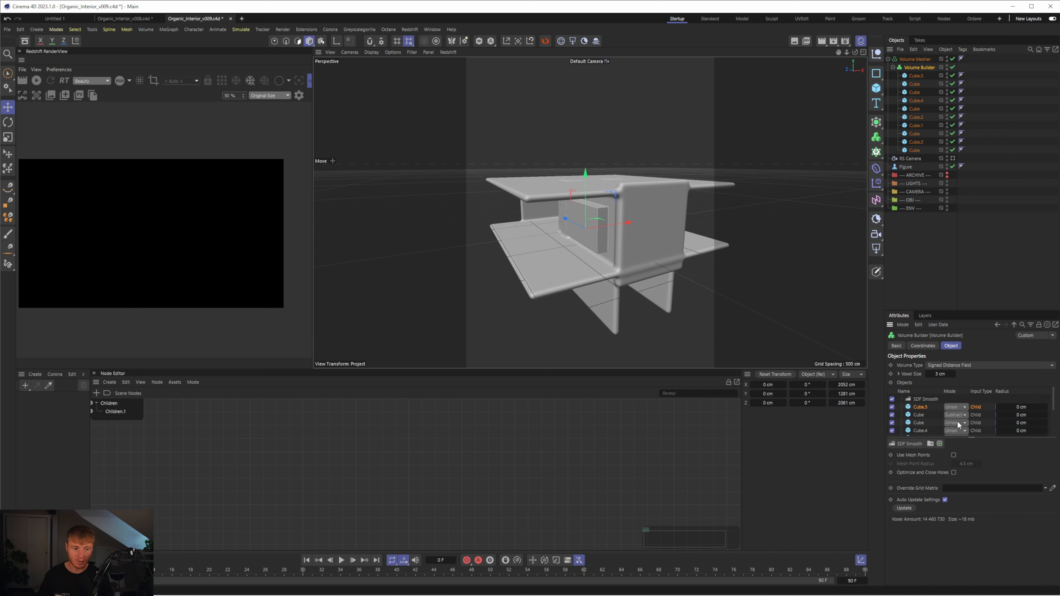
left_click(956, 407)
left_click(958, 423)
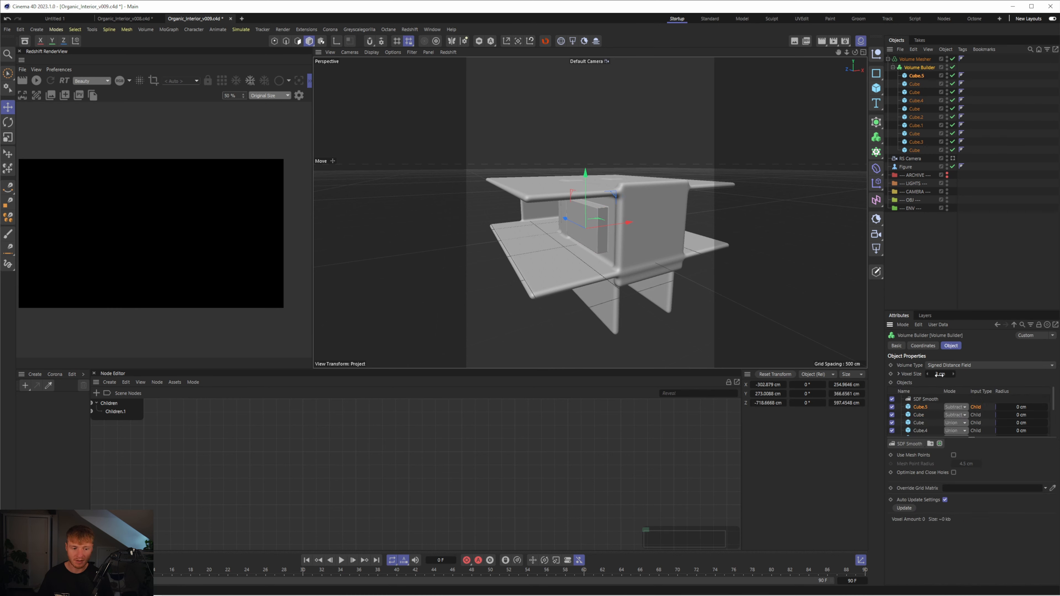
Step: Set the Volume Builder's voxel size to 6 cm
left_click(954, 373)
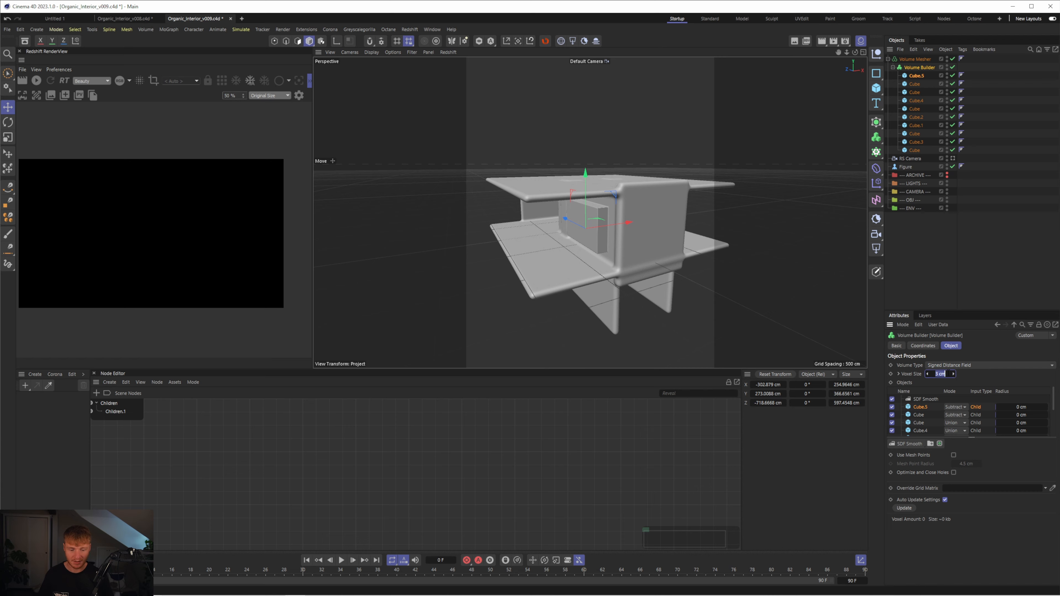
type("6")
key("Return")
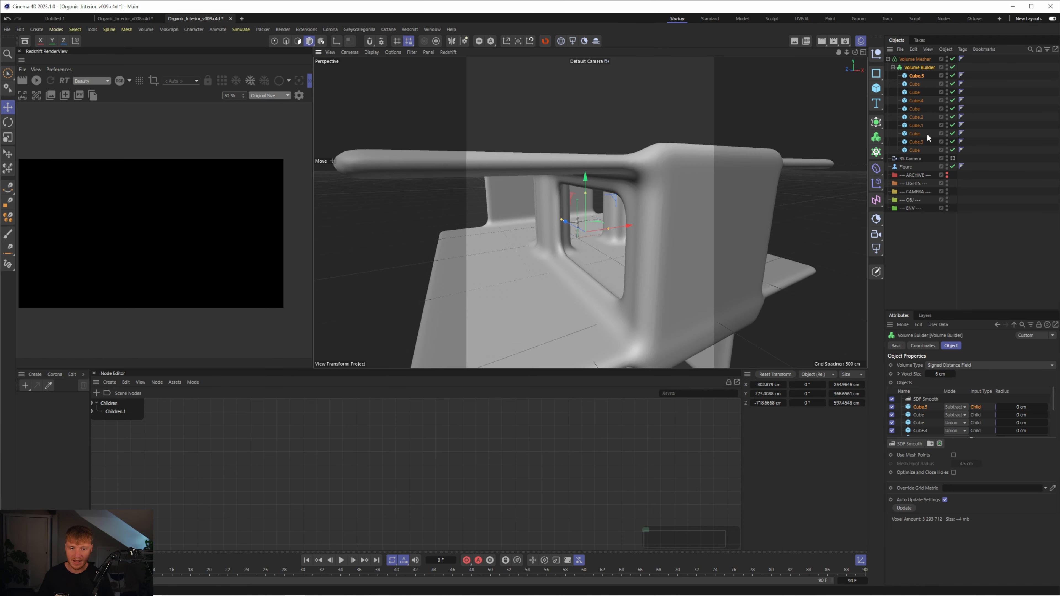
Step: Inspect the window openings in both side walls from RS Camera and from outside the model, and clear the selection
left_click(954, 159)
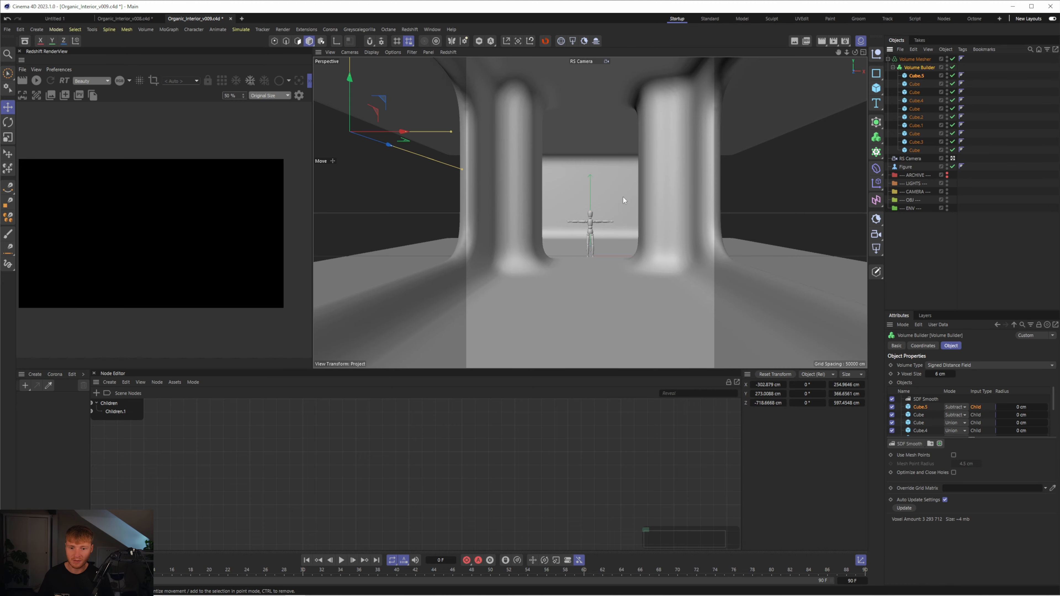
left_click(953, 159)
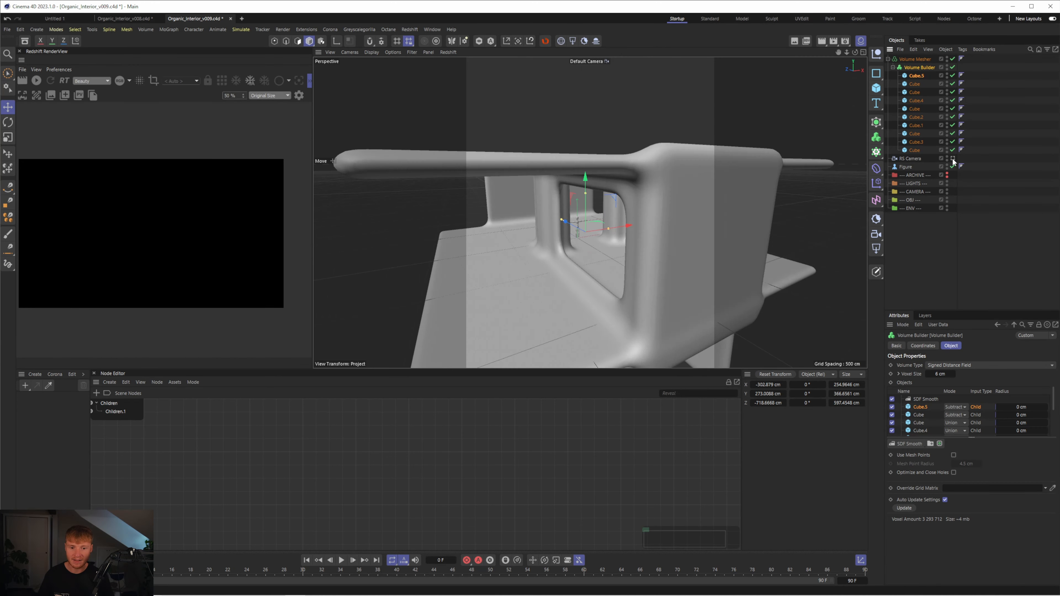
scroll(559, 218, "up", 3)
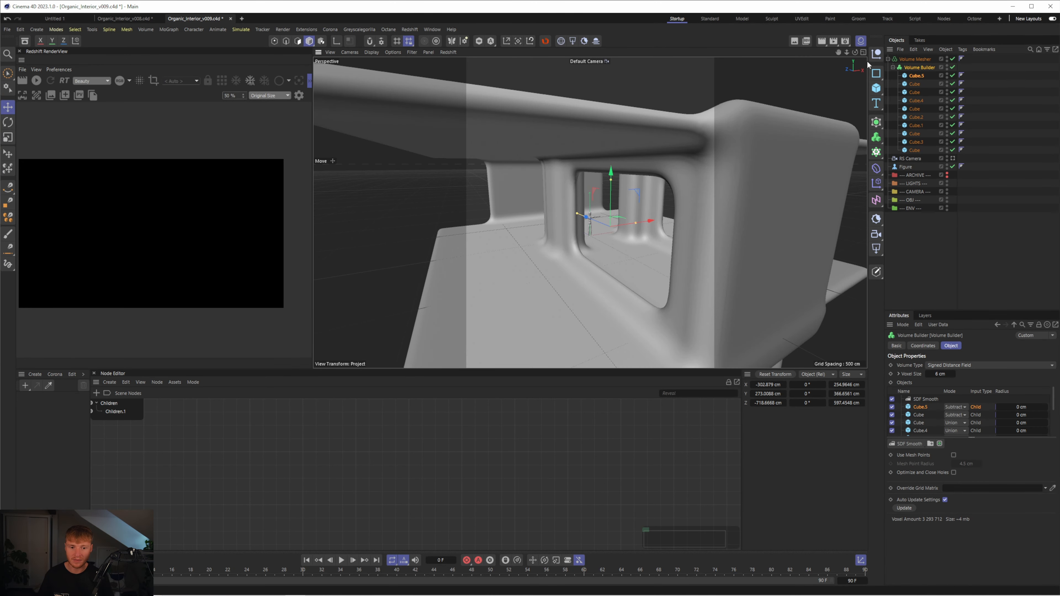
left_click_drag(785, 298, 645, 294, "alt")
scroll(681, 213, "down", 4)
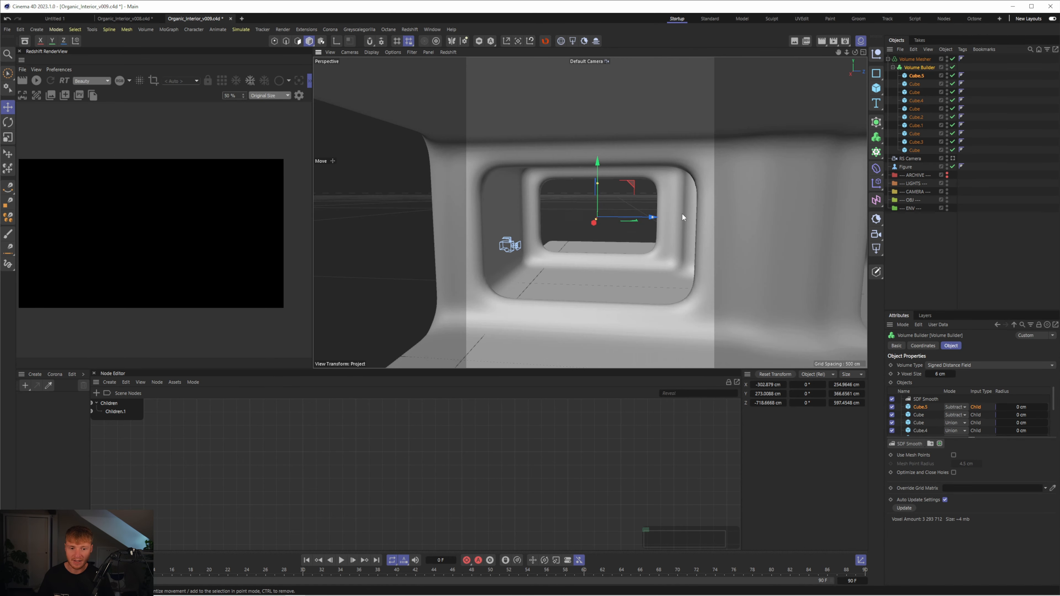
key("ctrl+shift+a")
middle_click(684, 230)
middle_click(474, 177)
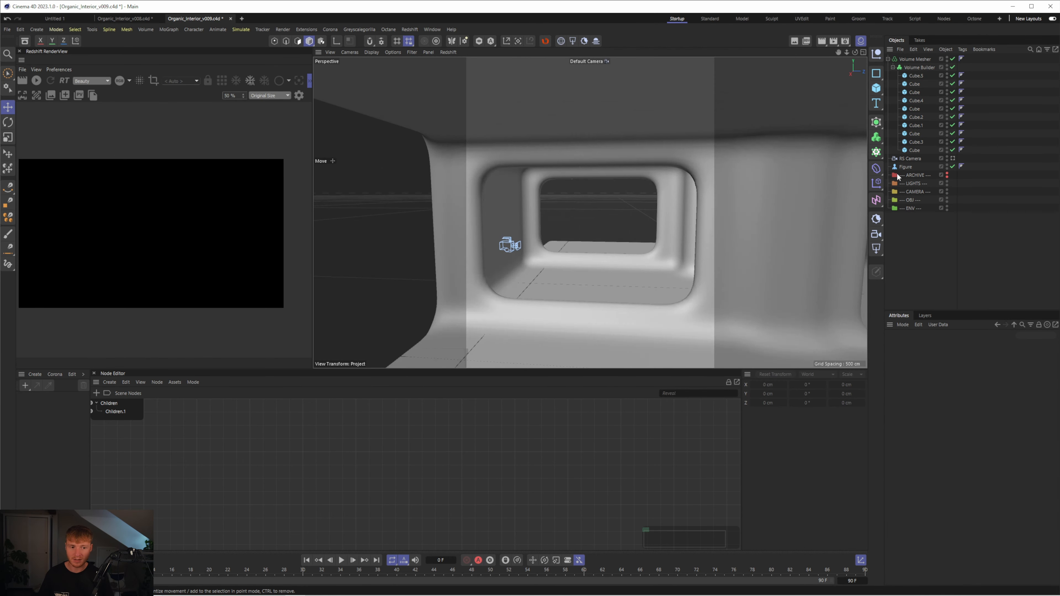
left_click(952, 159)
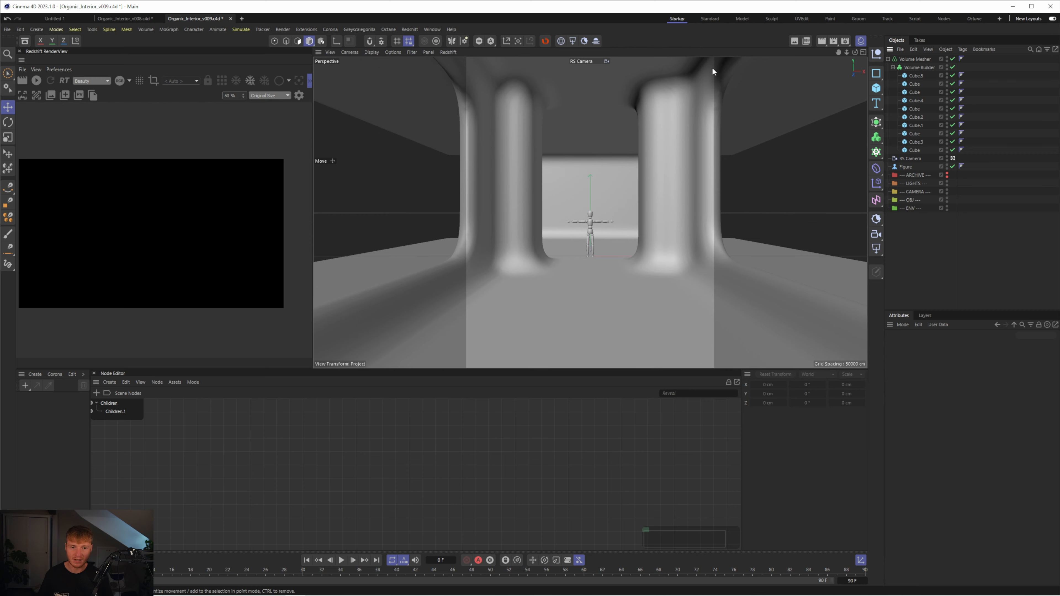
left_click(953, 159)
Step: Draw a closed curved bracket profile, about 453 cm wide and 539 cm high, with the Spline Pen beside the window in the Right view
middle_click(609, 212)
middle_click(476, 276)
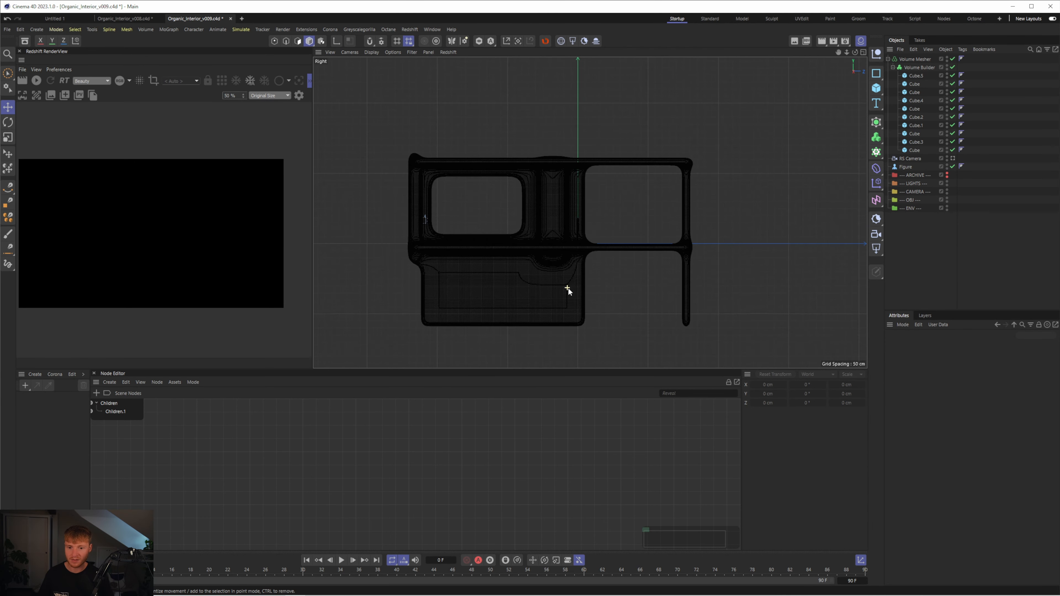
scroll(406, 182, "up", 4)
middle_click(562, 226)
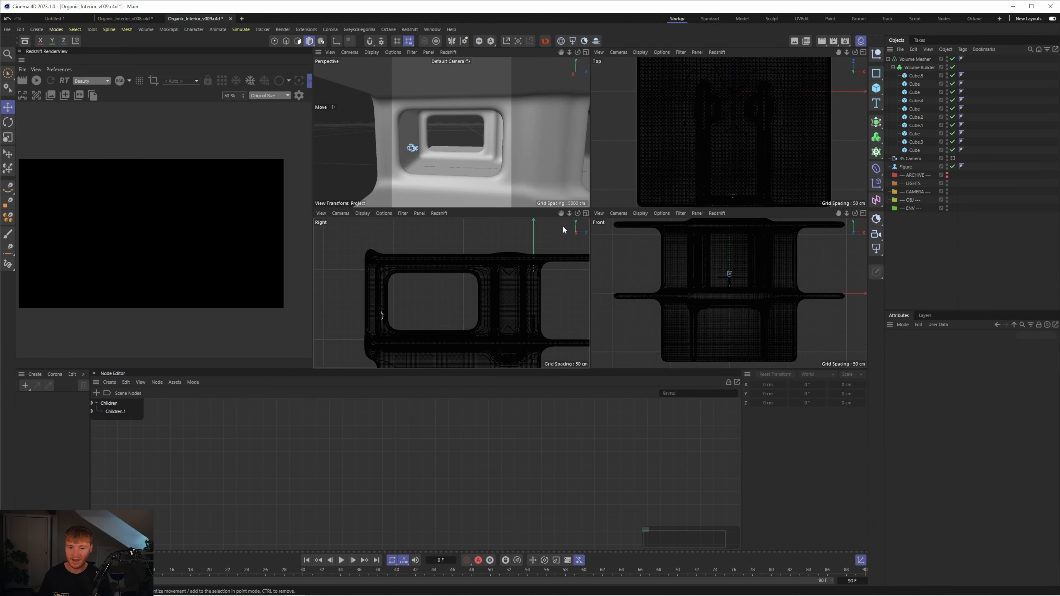
middle_click(510, 278)
left_click(9, 188)
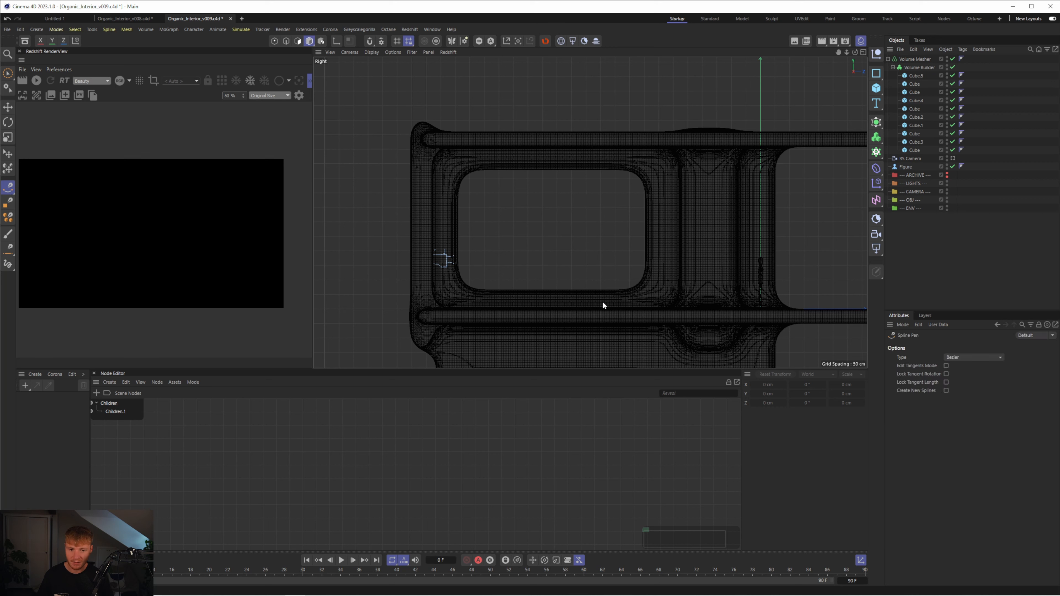
left_click(682, 305)
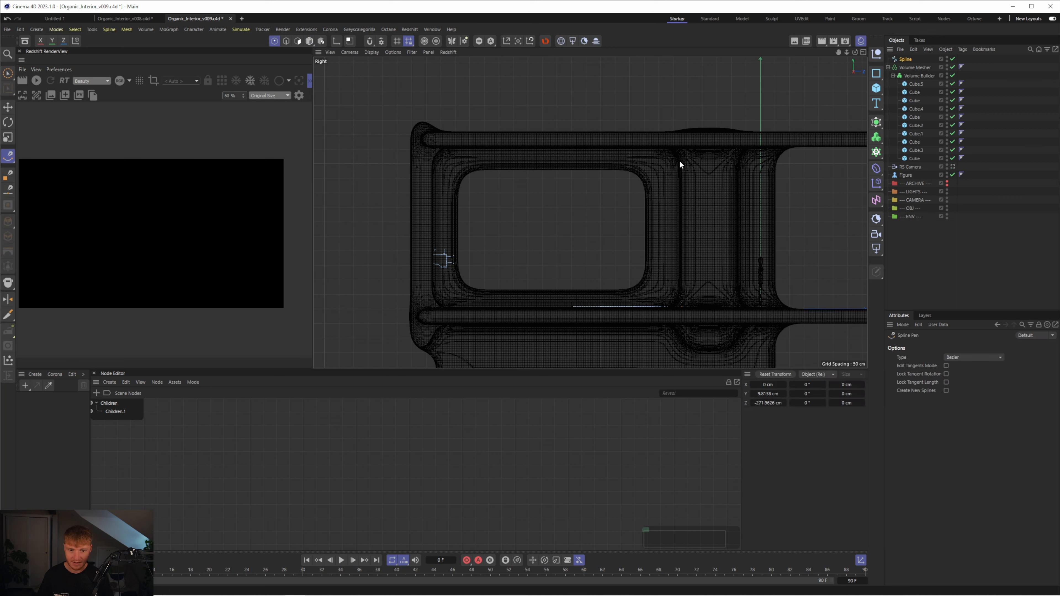
left_click(644, 150)
left_click_drag(597, 289, 527, 289)
key("e")
Step: Center the spline's axis on its shape and rotate it 180° so the curved profile is upside down
middle_click(627, 291)
middle_click(512, 193)
mouse_move(768, 291)
left_mouse_down("alt")
mouse_move(746, 293)
mouse_move(767, 293)
mouse_move(757, 300)
left_mouse_up("alt")
scroll(756, 301, "down", 10)
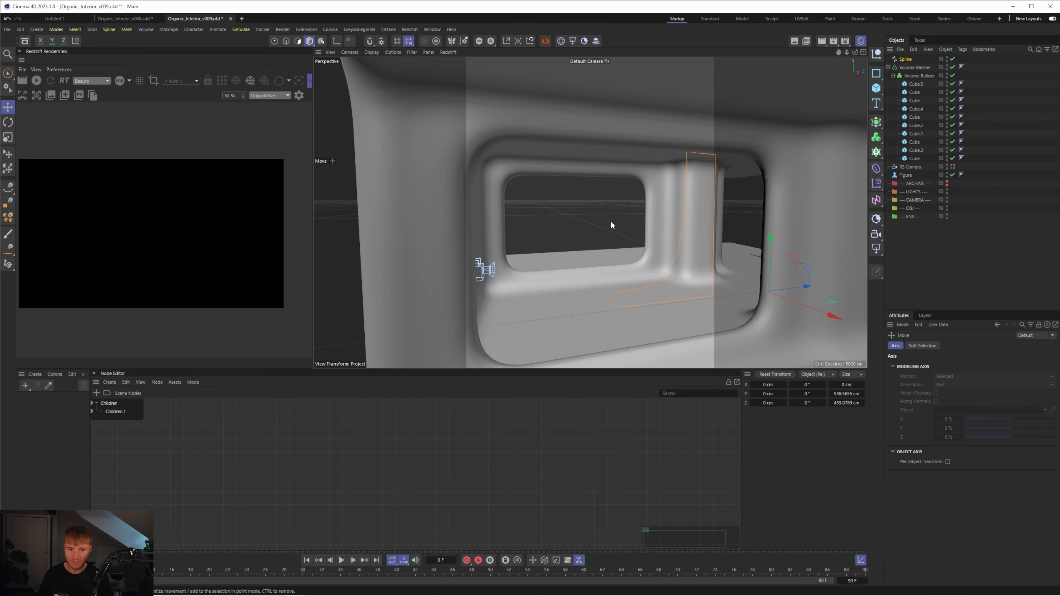
key("r")
left_click(515, 39)
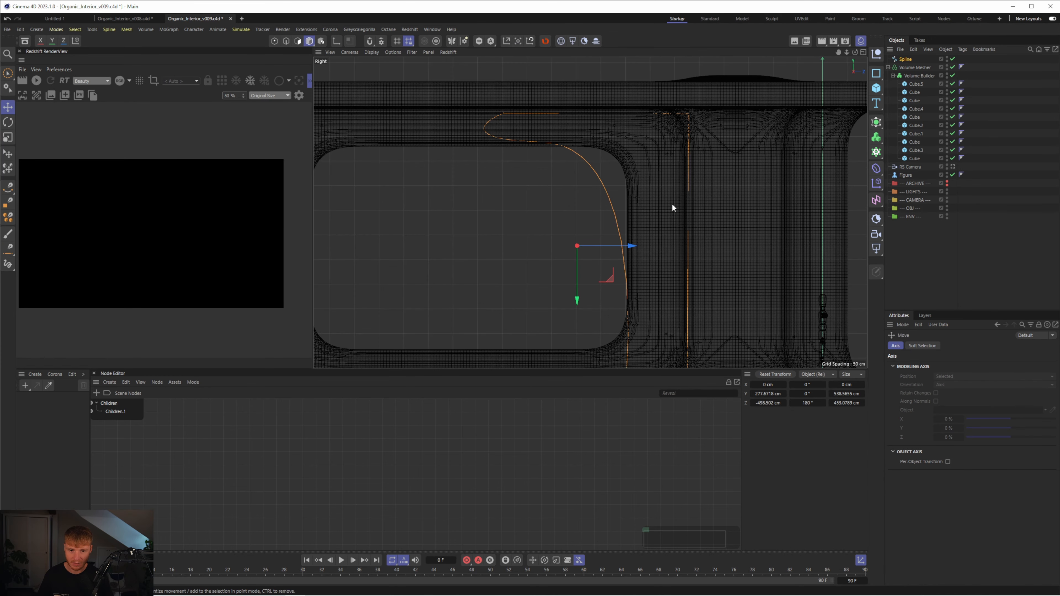
scroll(671, 202, "down", 2)
Step: Shift the spline's upper curve point away from the pillar to stretch the bend along the window's top edge
left_click(278, 41)
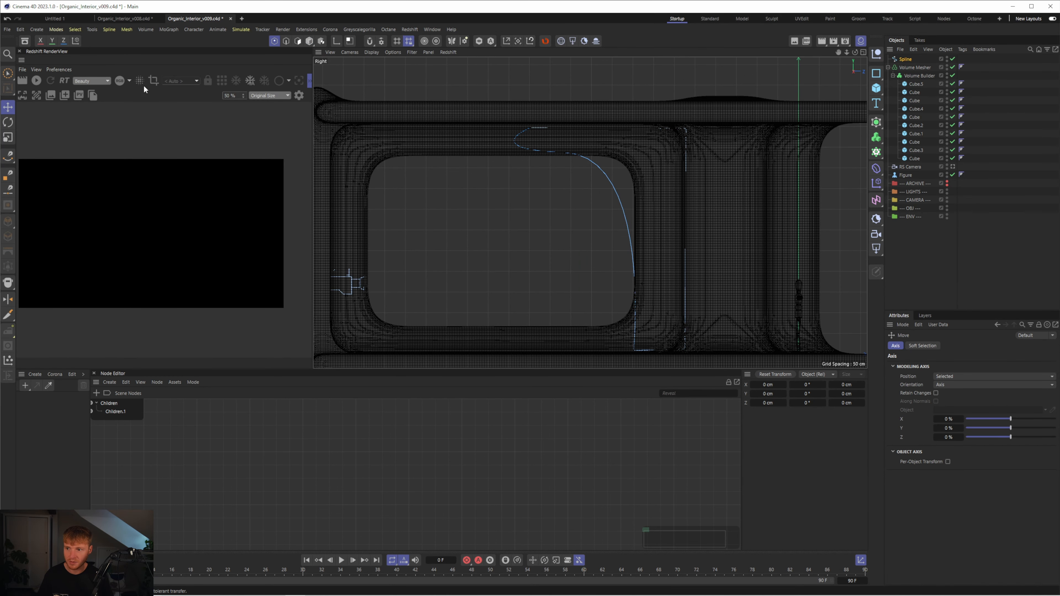
left_click(564, 153)
left_click_drag(563, 166, 542, 168)
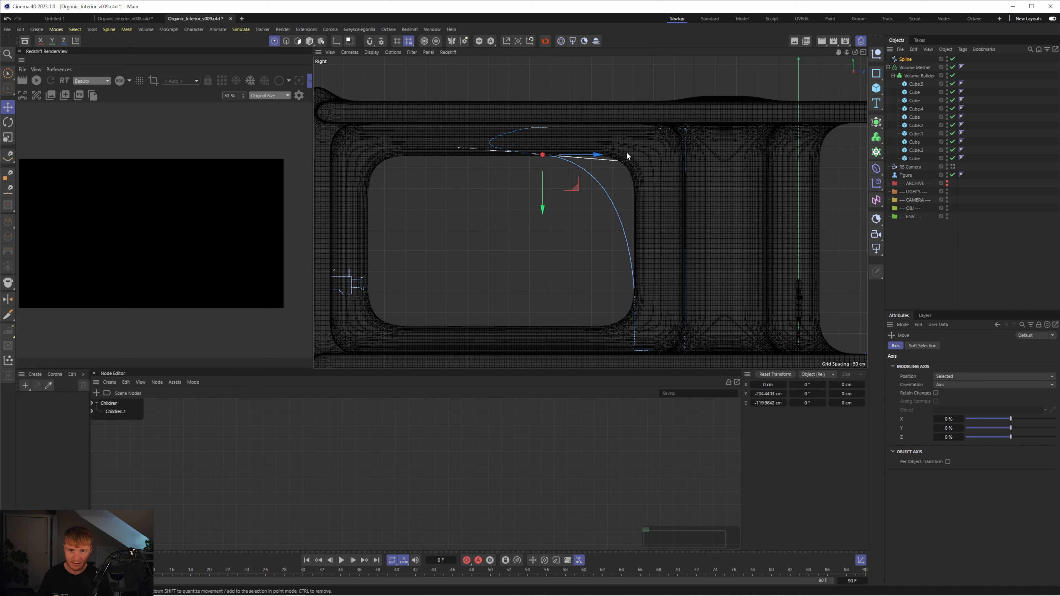
Step: Raise the spline's two bottom points to about the middle of the window height and nudge the inner one toward the pillar
left_click(634, 351)
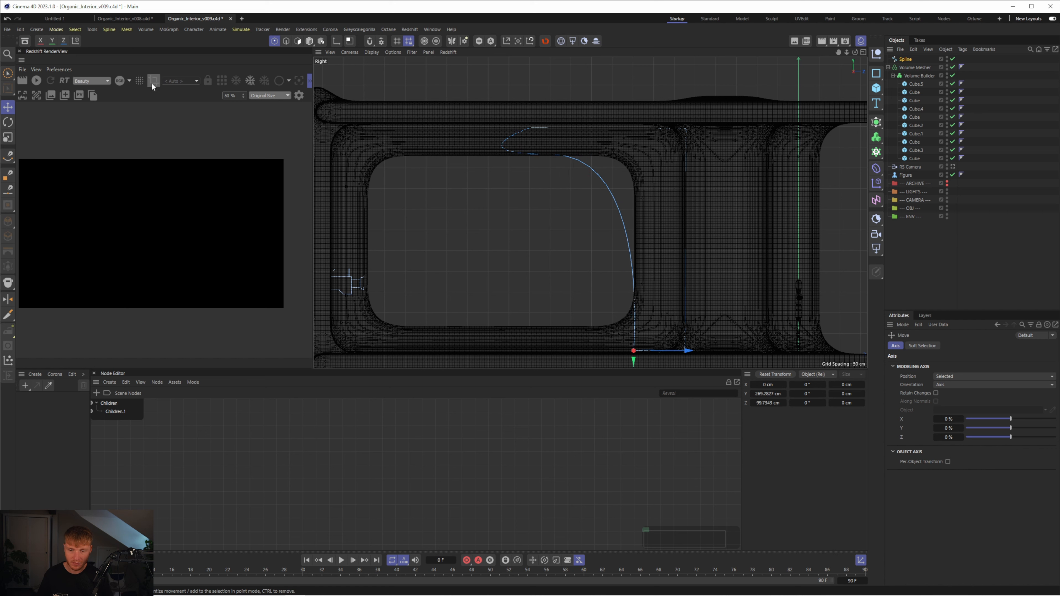
key("0")
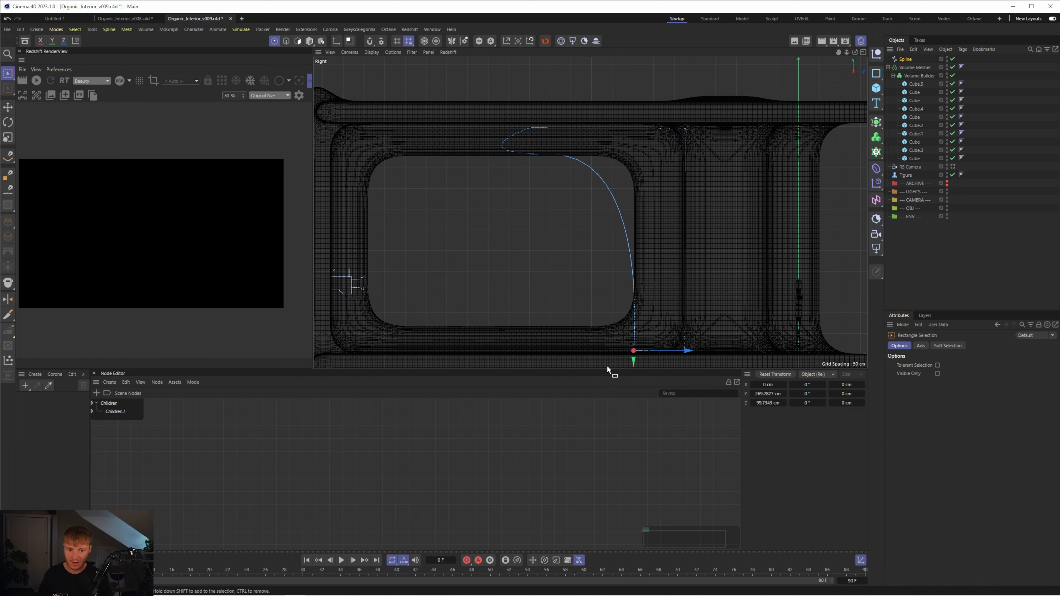
left_click_drag(607, 366, 720, 332)
left_click_drag(660, 358, 662, 267)
key("e")
left_click(634, 266)
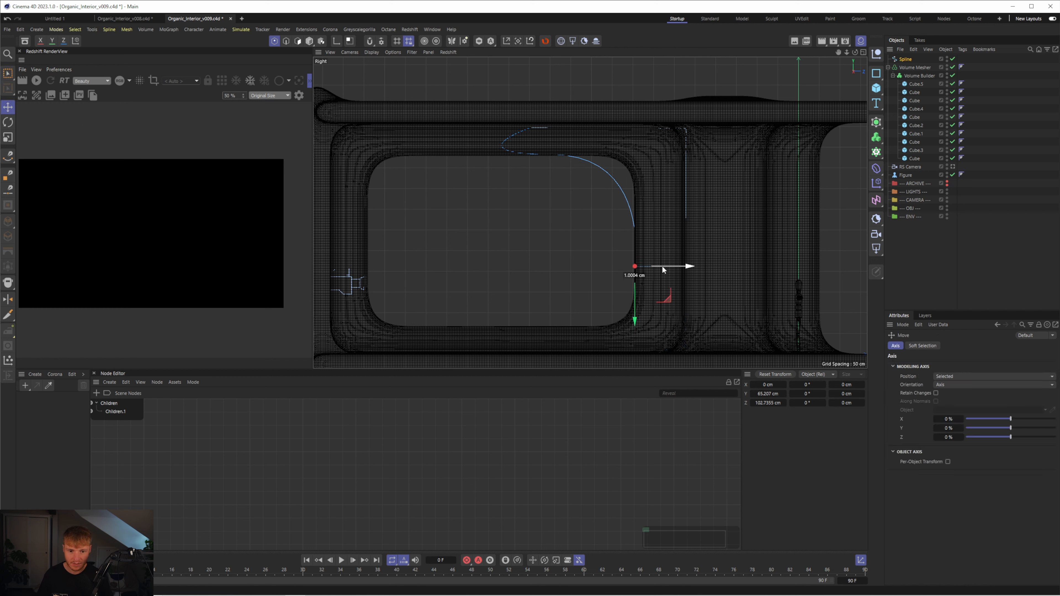
Step: Move the two points of the spline's straight edge toward the window, to Z 199.105 cm
left_click(687, 130)
left_click(686, 267, "shift")
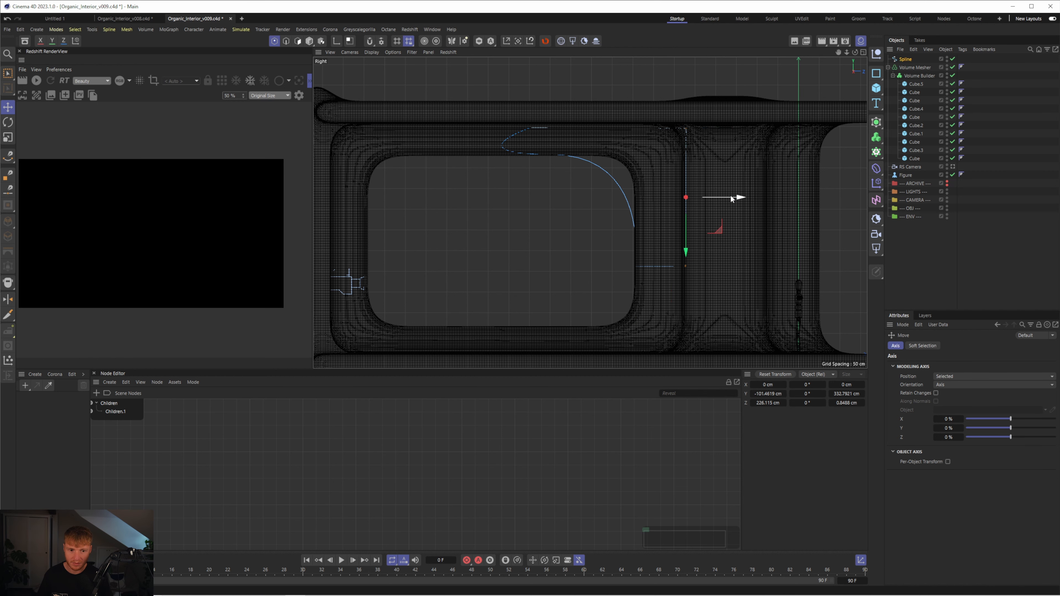
left_click_drag(731, 198, 720, 199)
key("F1")
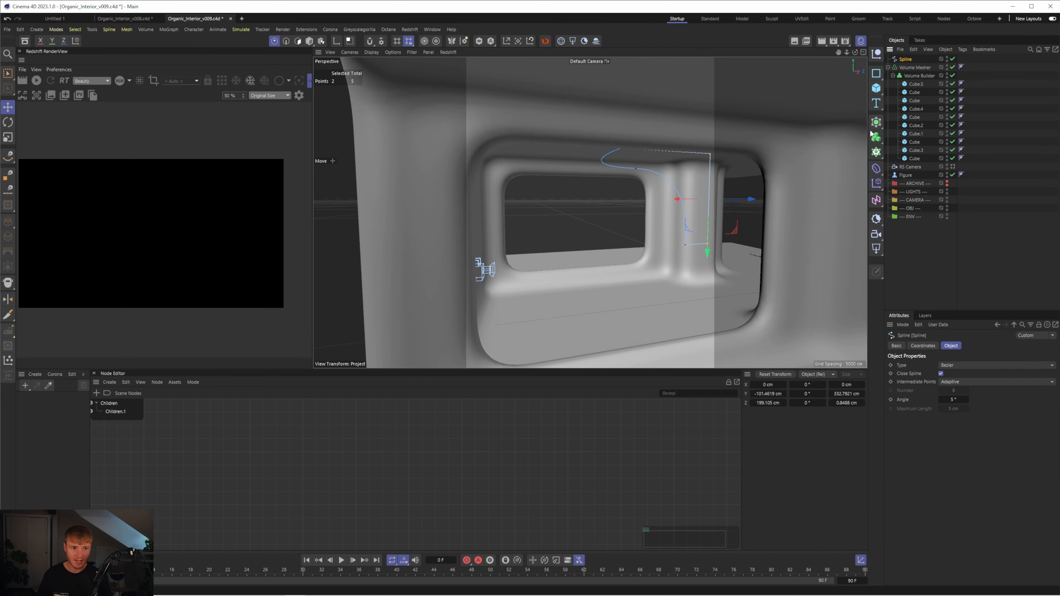
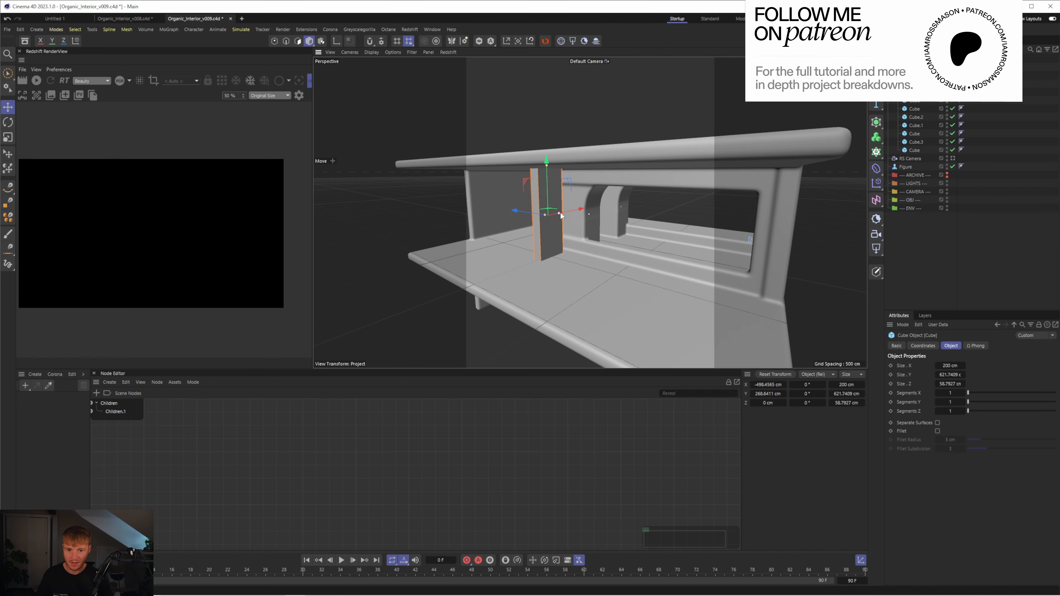
Step: Widen the upright wall cube outward to about 541 cm in X, centered at about X -583 cm
left_click_drag(560, 214, 691, 114)
scroll(684, 129, "down", 5)
left_click_drag(797, 288, 698, 305, "alt")
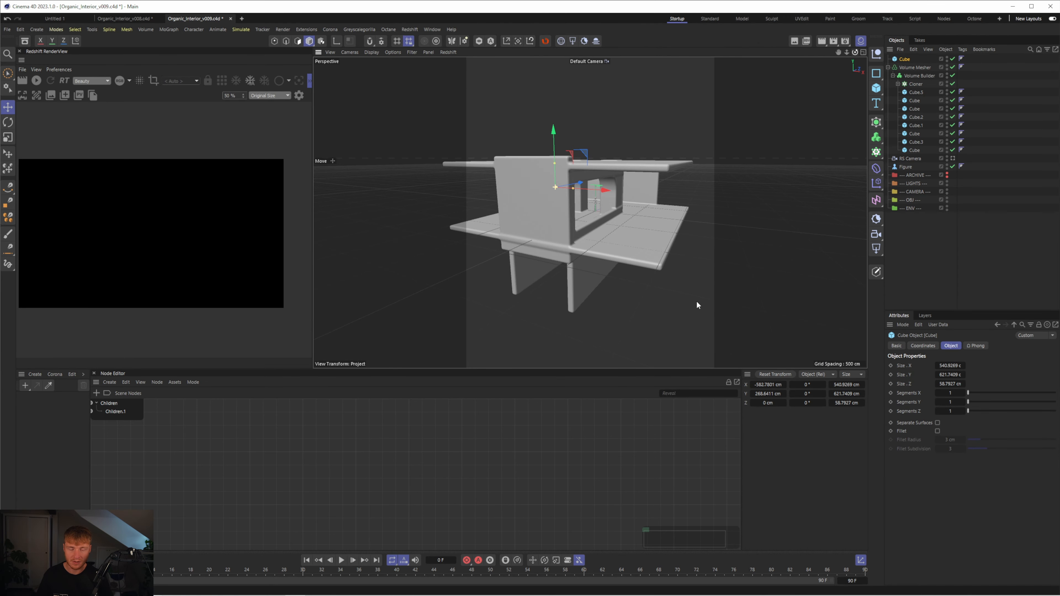
Step: Duplicate the widened wall cube, place the copy on the opposite side at about X 560 cm, and clear the selection
left_click_drag(688, 203, 702, 204)
left_click_drag(785, 284, 605, 300, "alt")
scroll(665, 182, "up", 4)
left_click_drag(595, 213, 599, 213)
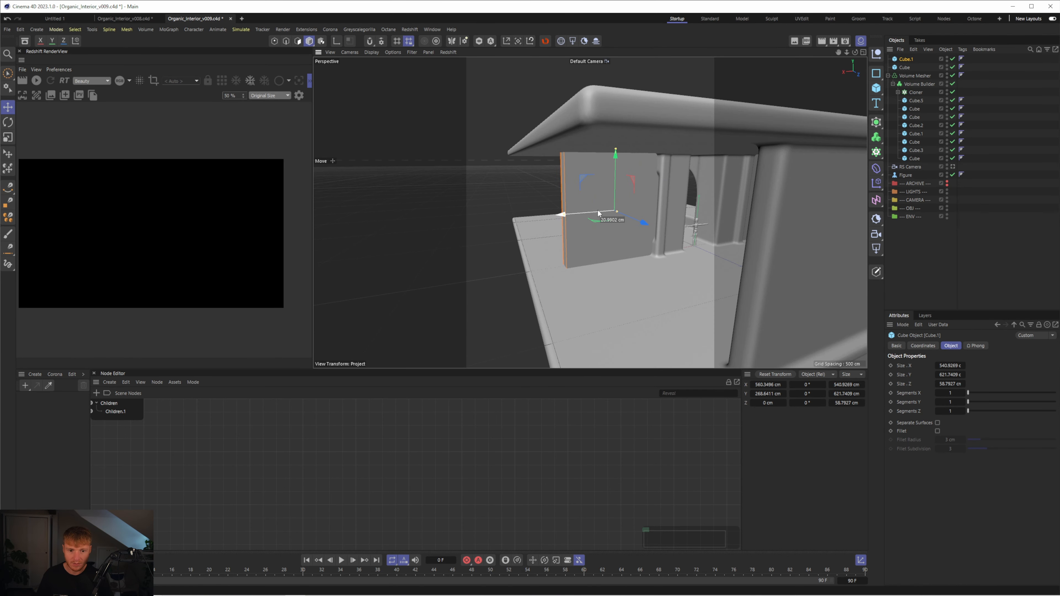
scroll(713, 193, "down", 3)
mouse_move(734, 288)
left_mouse_down("alt")
mouse_move(725, 298)
mouse_move(830, 297)
mouse_move(715, 297)
mouse_move(758, 299)
mouse_move(747, 293)
left_mouse_up("alt")
left_click(724, 205)
key("ctrl+shift+a")
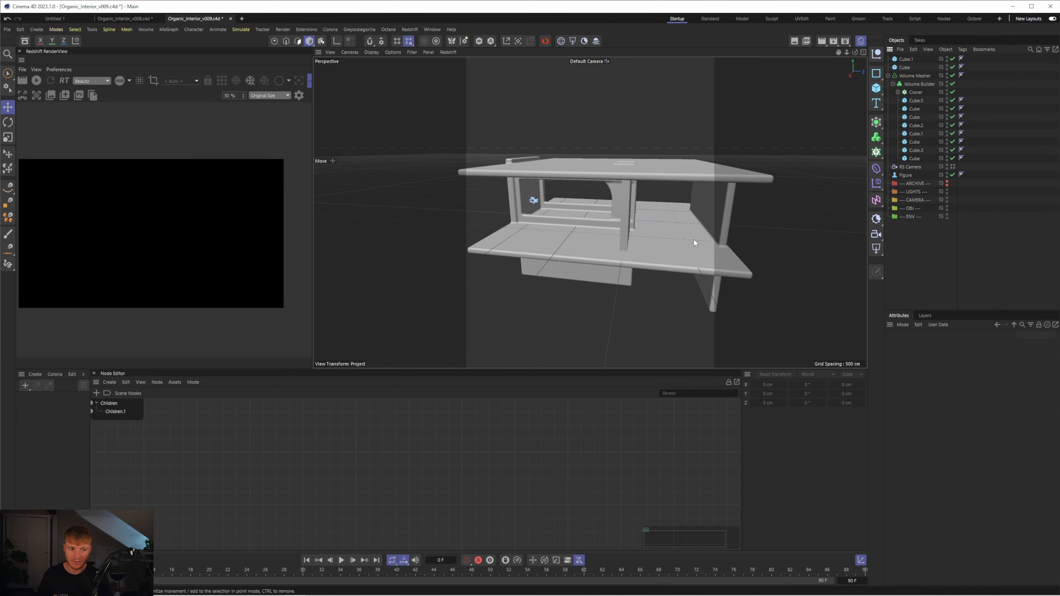
Step: Disable the Volume Mesher and Volume Builder to show the source objects' outlines in the Top view
middle_click(691, 203)
middle_click(691, 209)
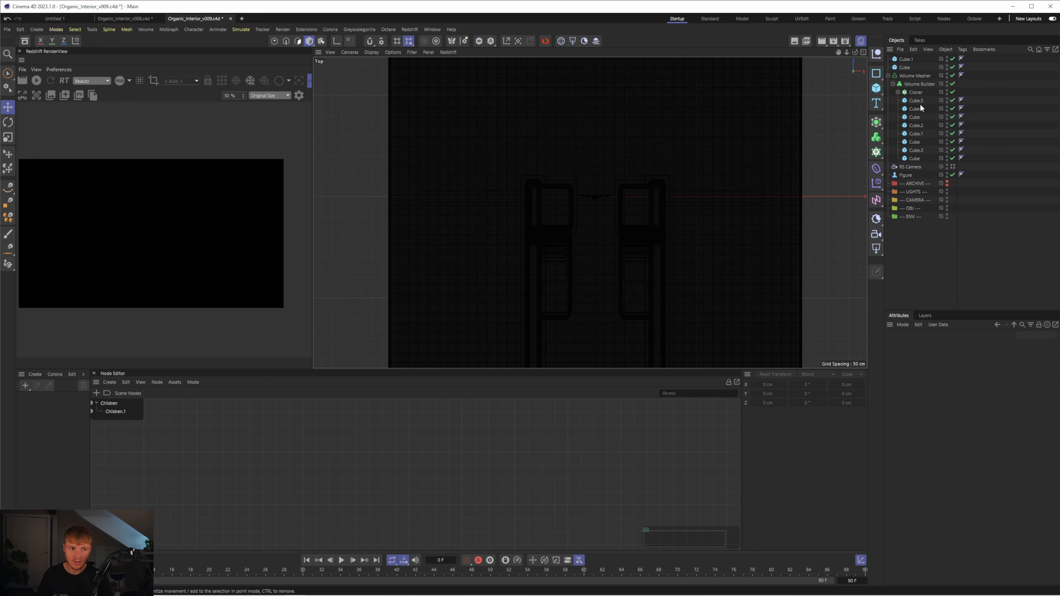
left_click(952, 84)
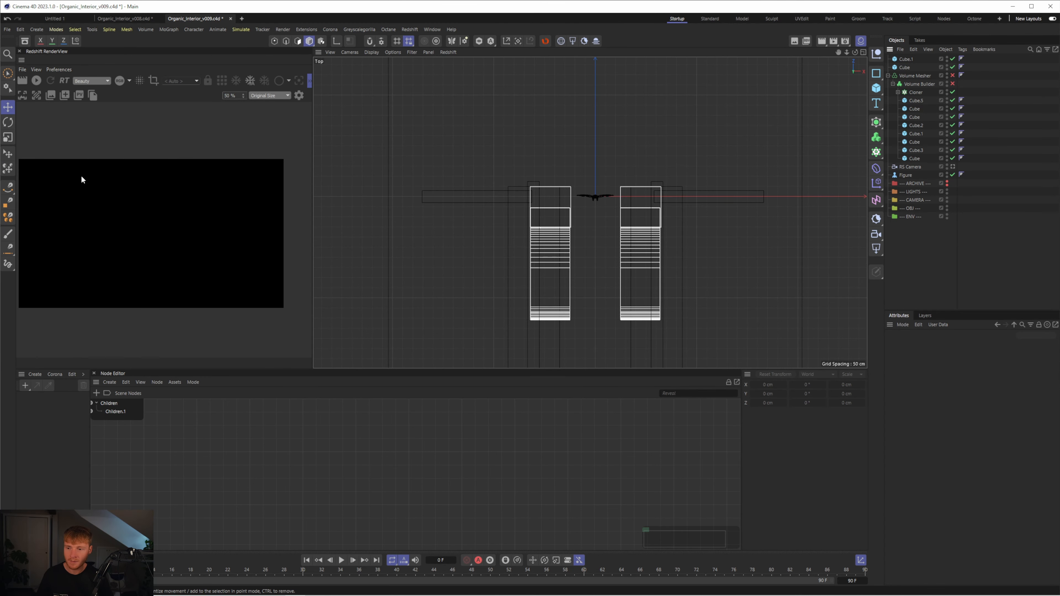
Step: Draw a closed wall outline with one rounded corner, about 1483 by 537 cm, with the Spline Pen behind the figure in the Top view
left_click(8, 195)
scroll(597, 251, "down", 3)
left_click_drag(649, 193, 649, 164)
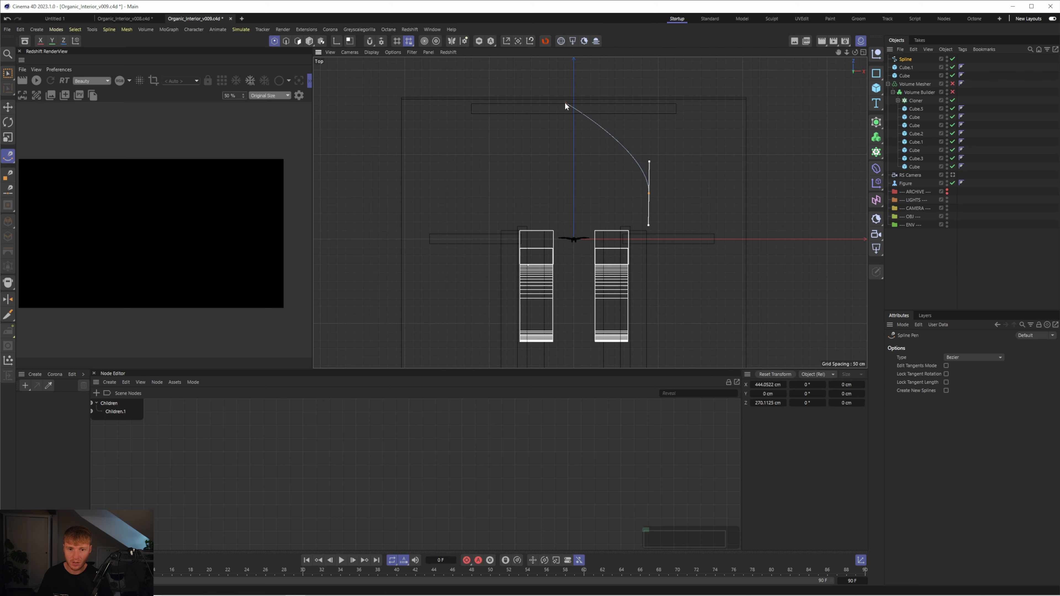
left_click_drag(590, 103, 551, 102)
left_click(399, 102)
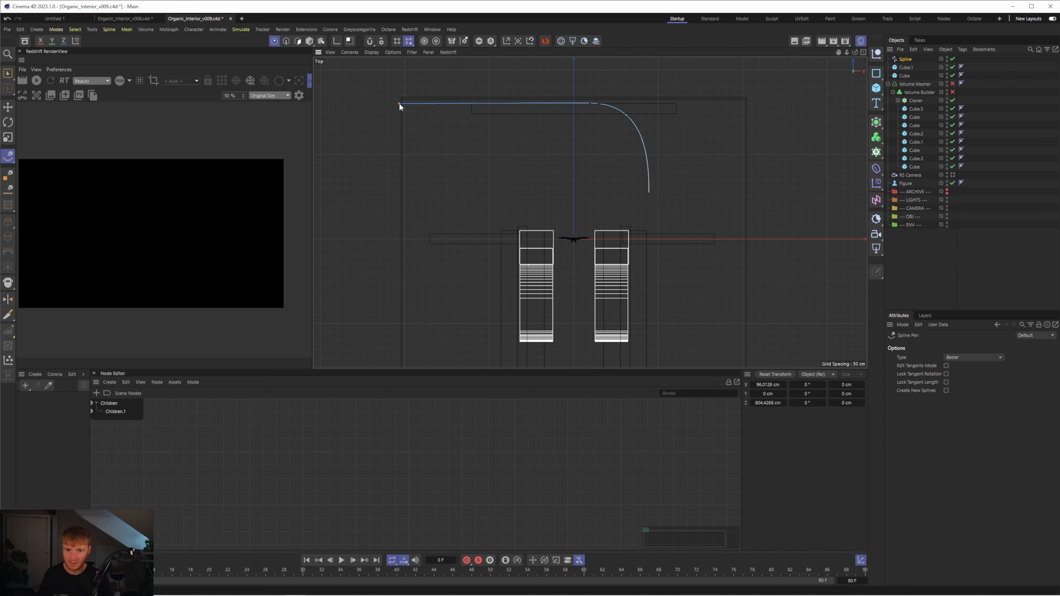
left_click_drag(399, 103, 397, 108)
left_click(399, 126)
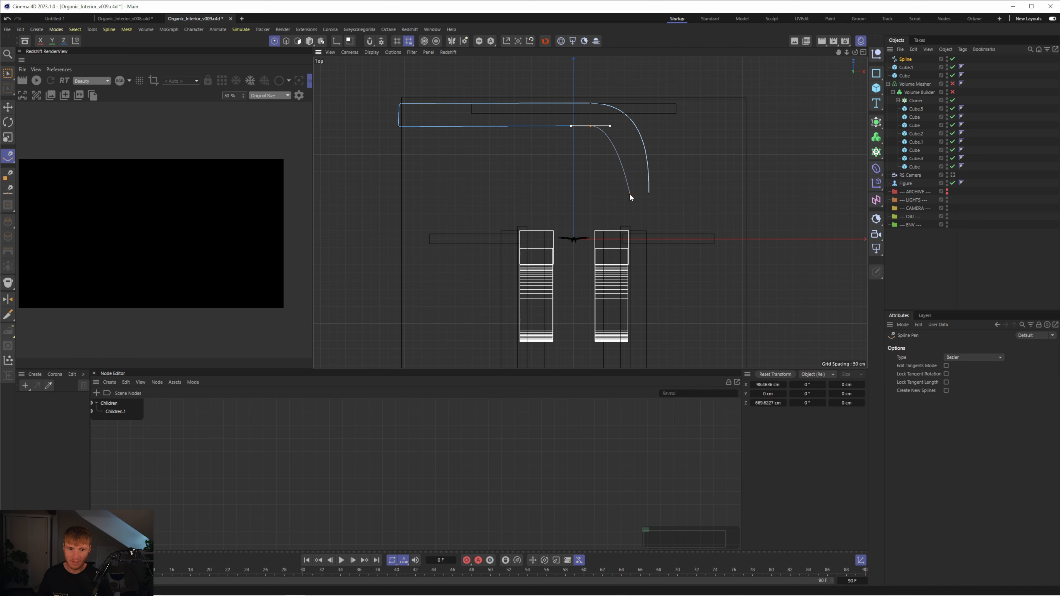
left_click_drag(630, 191, 631, 220)
key("e")
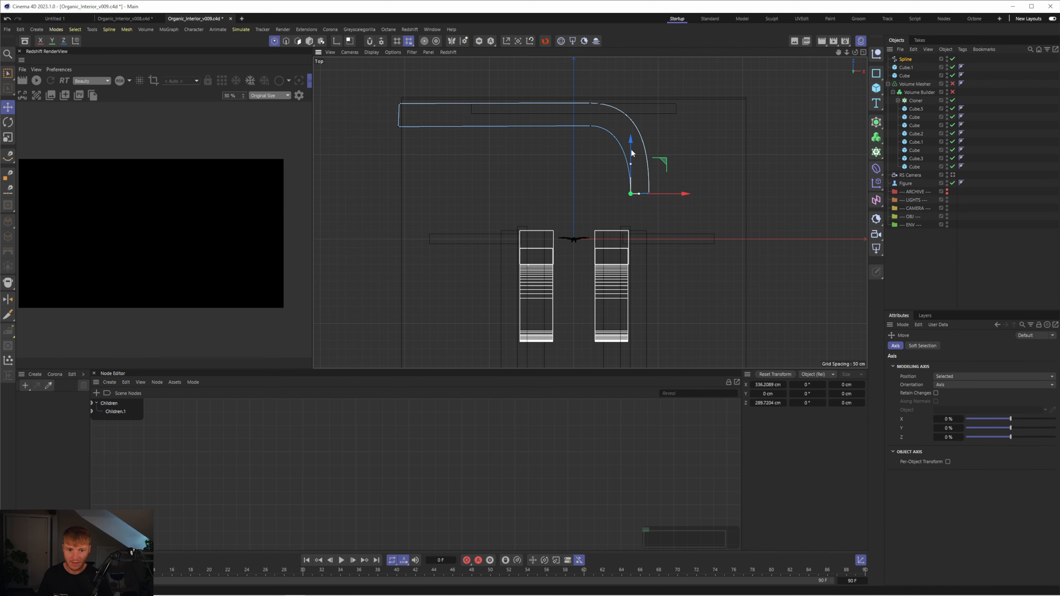
Step: Return to model mode in the perspective view and add an Extrude as parent of the wall outline spline
middle_click(631, 153)
middle_click(490, 185)
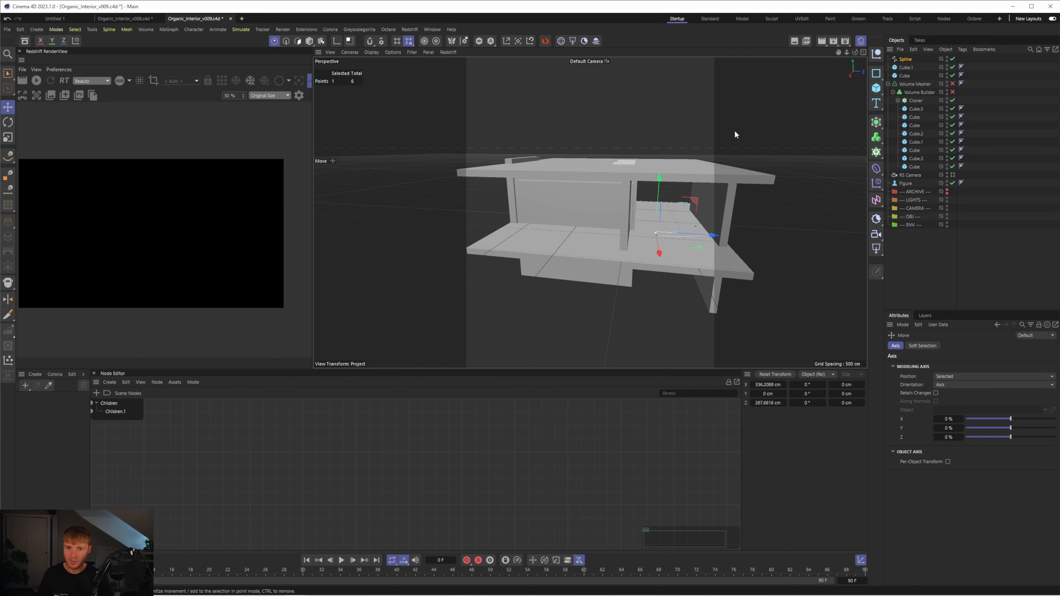
left_click(309, 41)
left_click(877, 123)
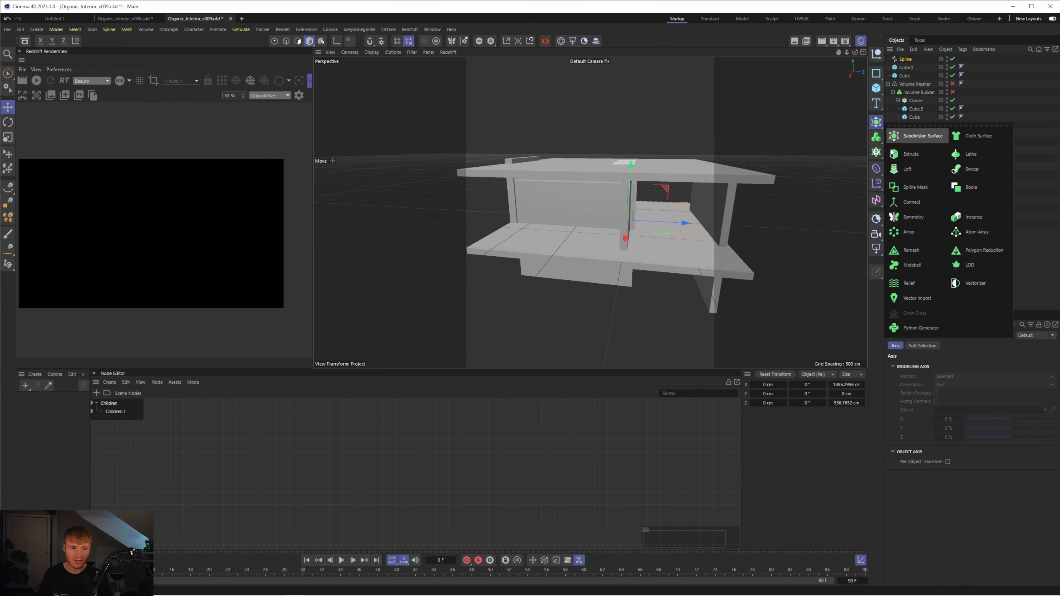
left_click(912, 158, "alt")
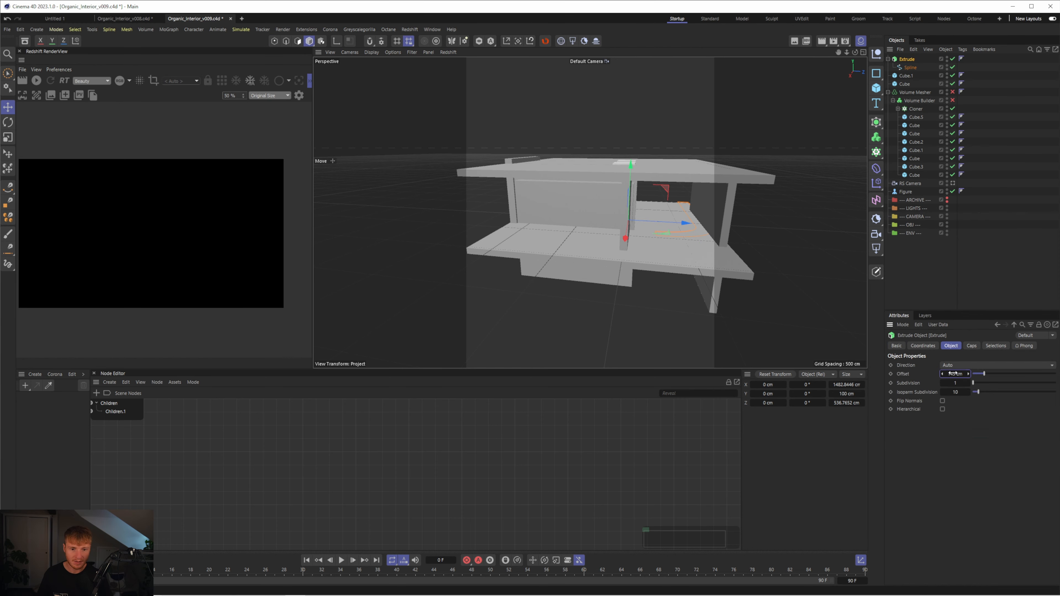
Step: Reverse the point sequence of the whole wall outline spline in the Front view so the Extrude grows upward
middle_click(653, 251)
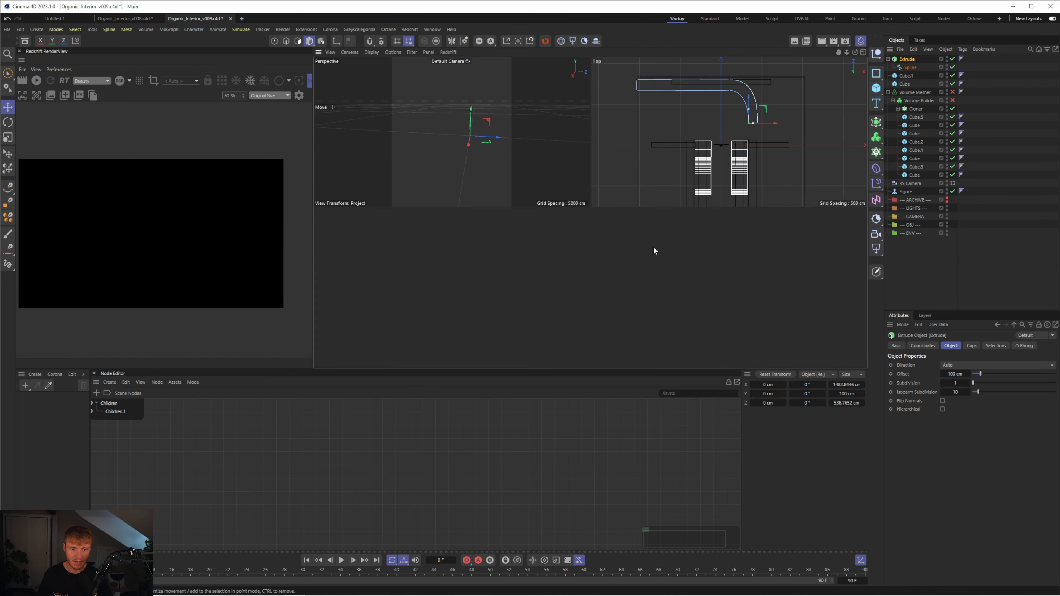
middle_click(681, 286)
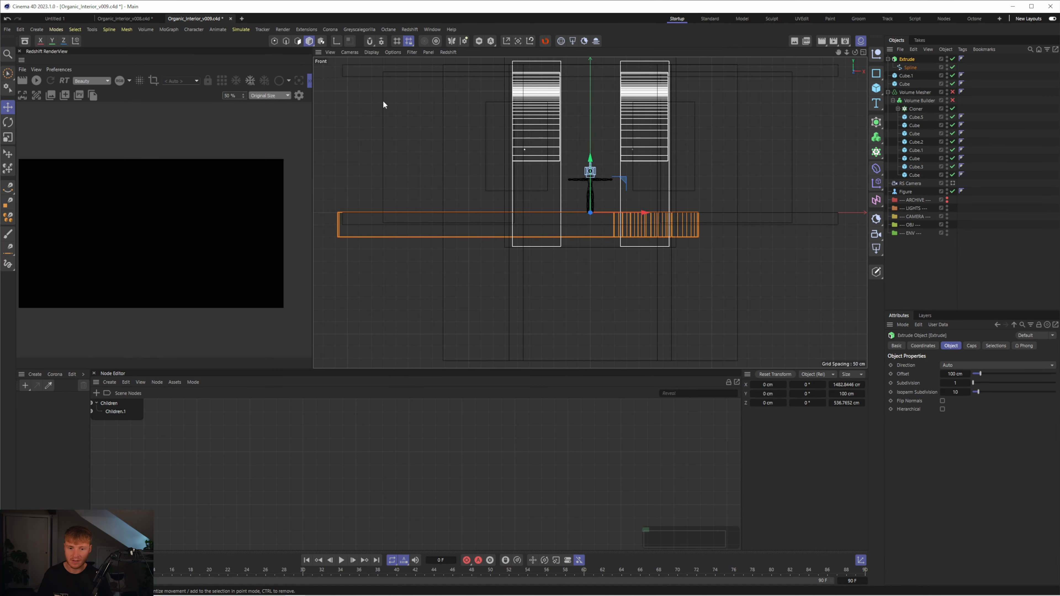
left_click(274, 42)
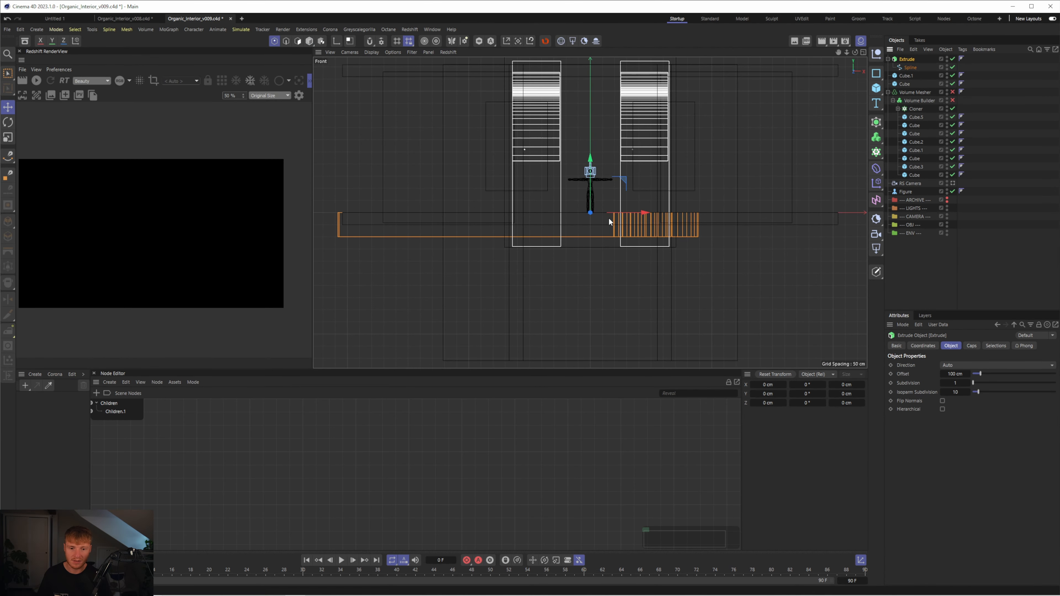
left_click(910, 68)
left_click(274, 41)
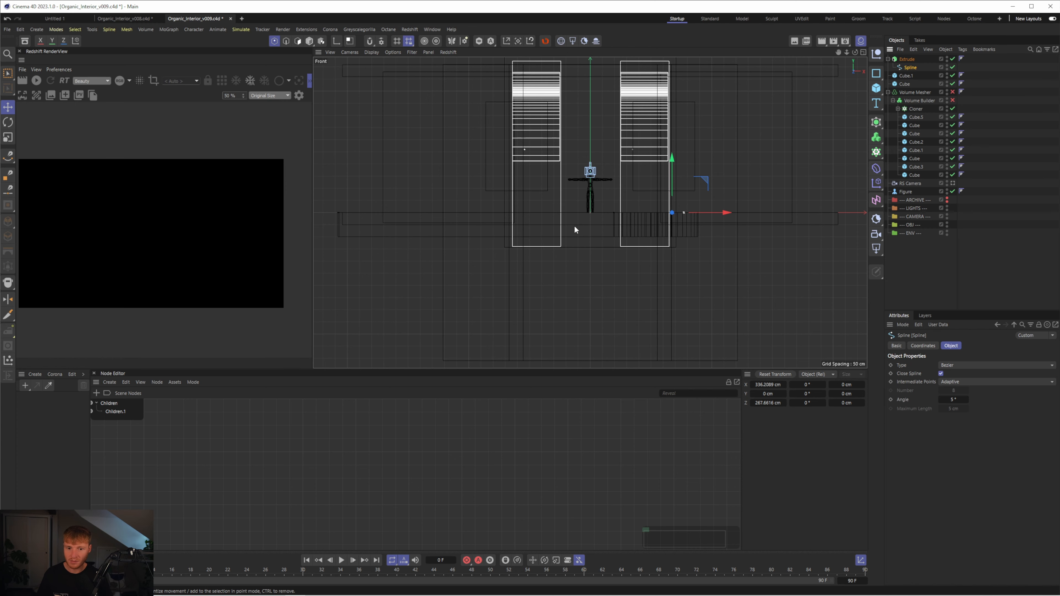
key("ctrl+a")
right_click(633, 214)
mouse_move(691, 556)
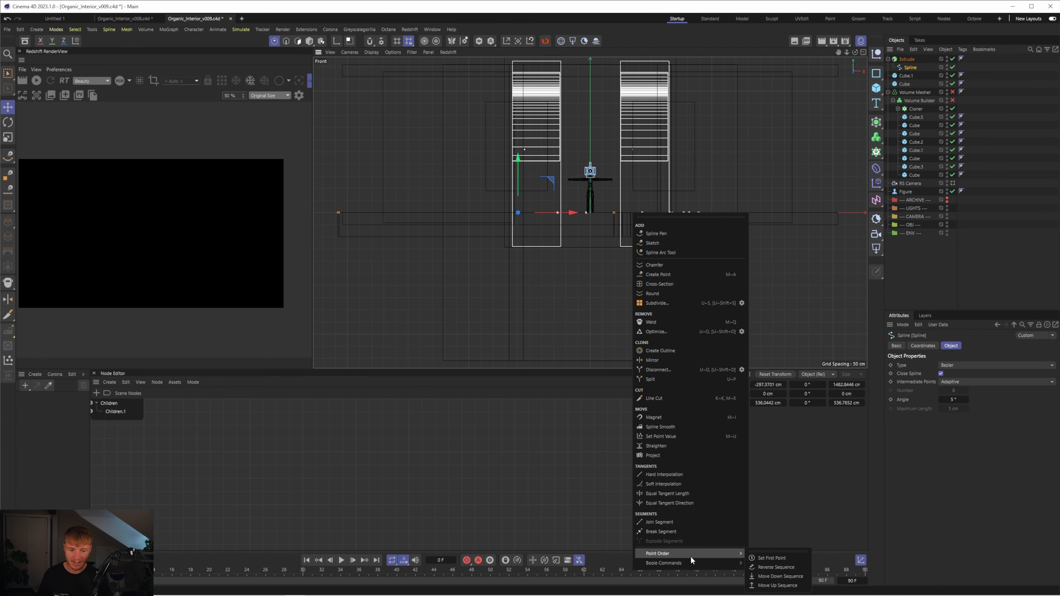
left_click(783, 565)
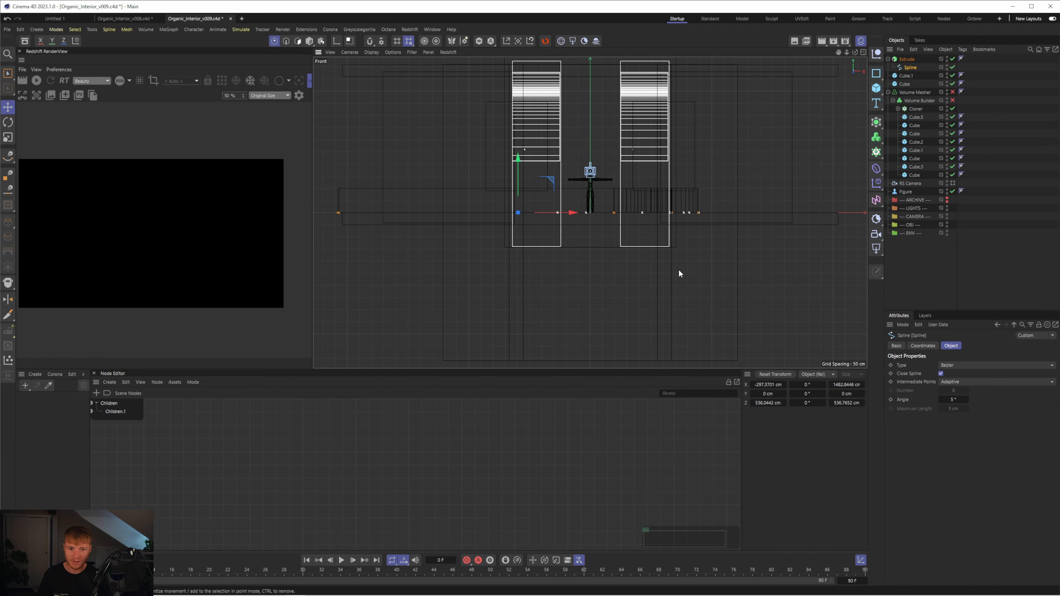
Step: Return to the perspective view and set the wall Extrude's offset to about 582 cm
key("F1")
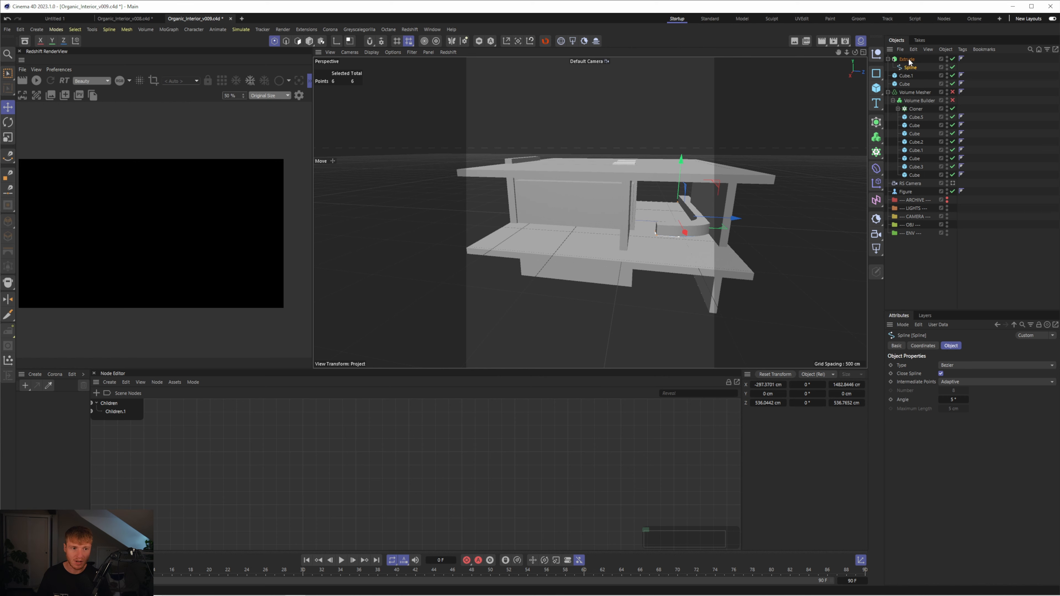
left_click(909, 60)
left_click_drag(1002, 374, 1023, 380)
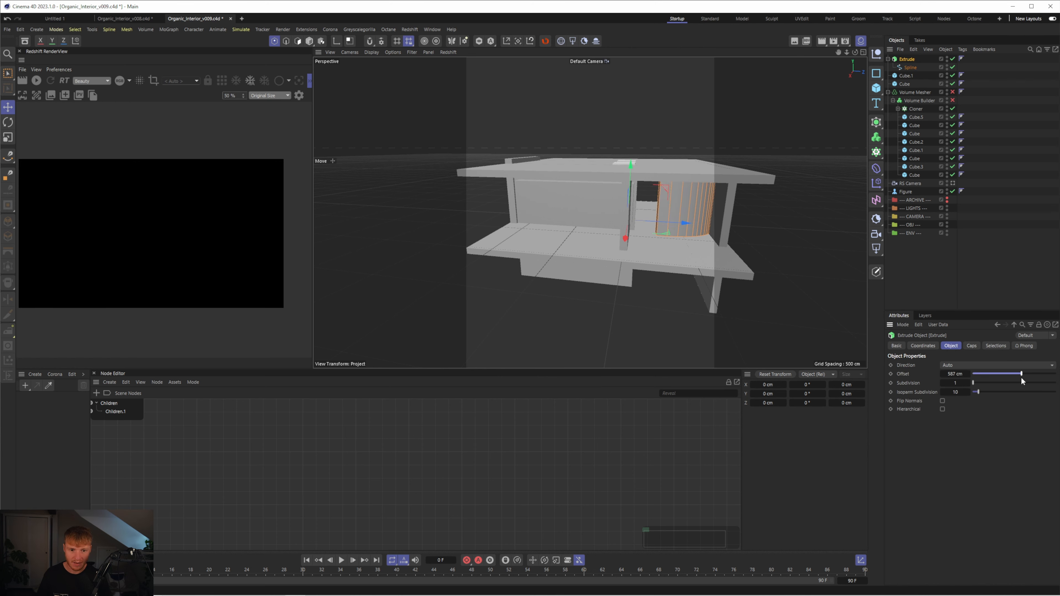
Step: Nest the wall Extrude in the Volume Builder, place it below the SDF Smooth layer, and re-enable the Volume Builder and Mesher
left_click(893, 100)
left_click(888, 59)
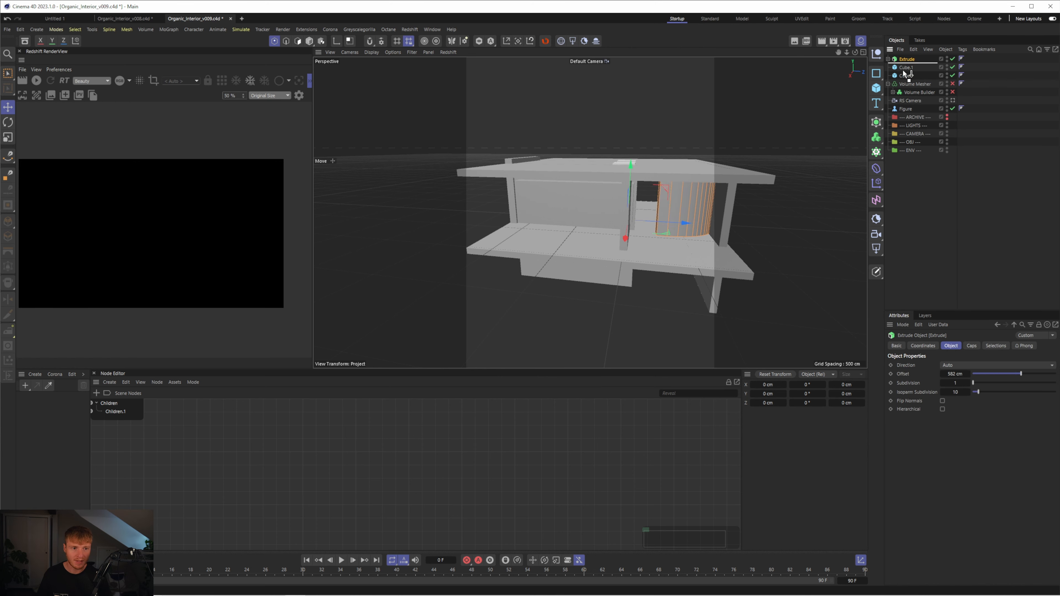
left_click_drag(912, 94, 913, 95)
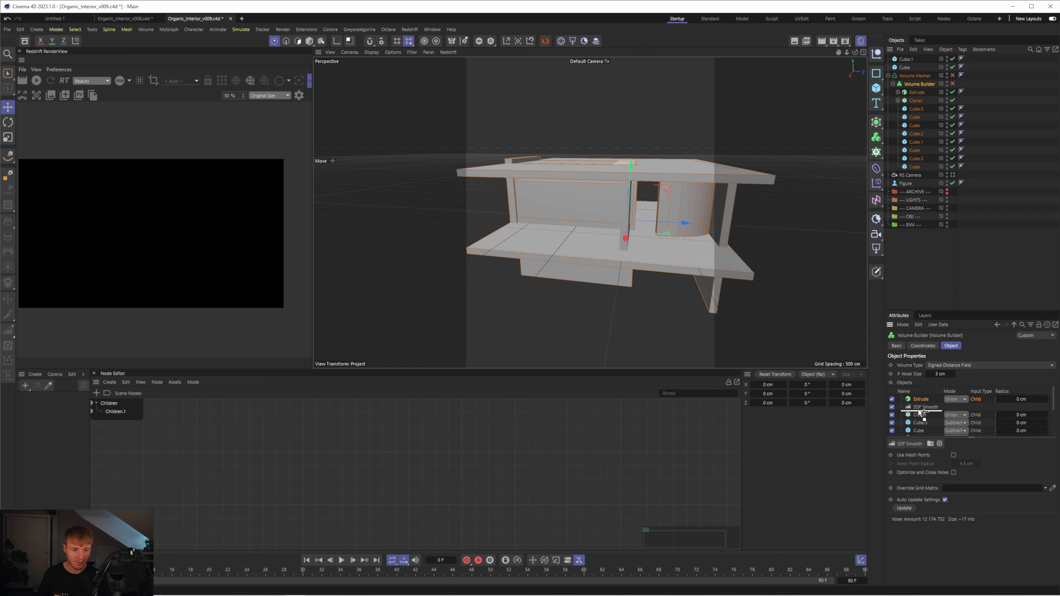
left_click(950, 227)
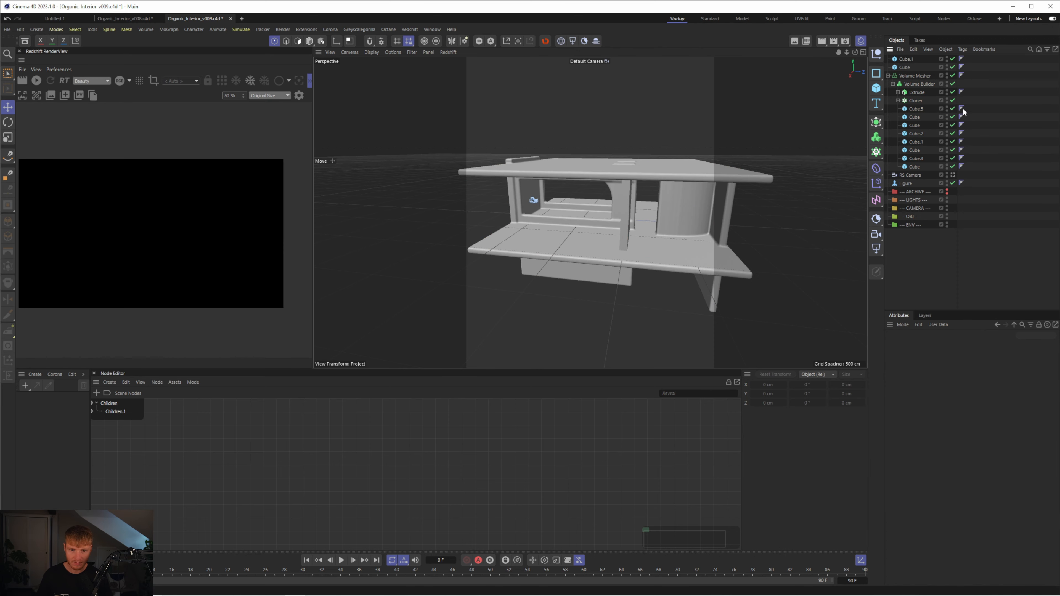
Step: Check the interior through the RS Camera, return to the default camera, and inspect the meshed building from outside
left_click(953, 175)
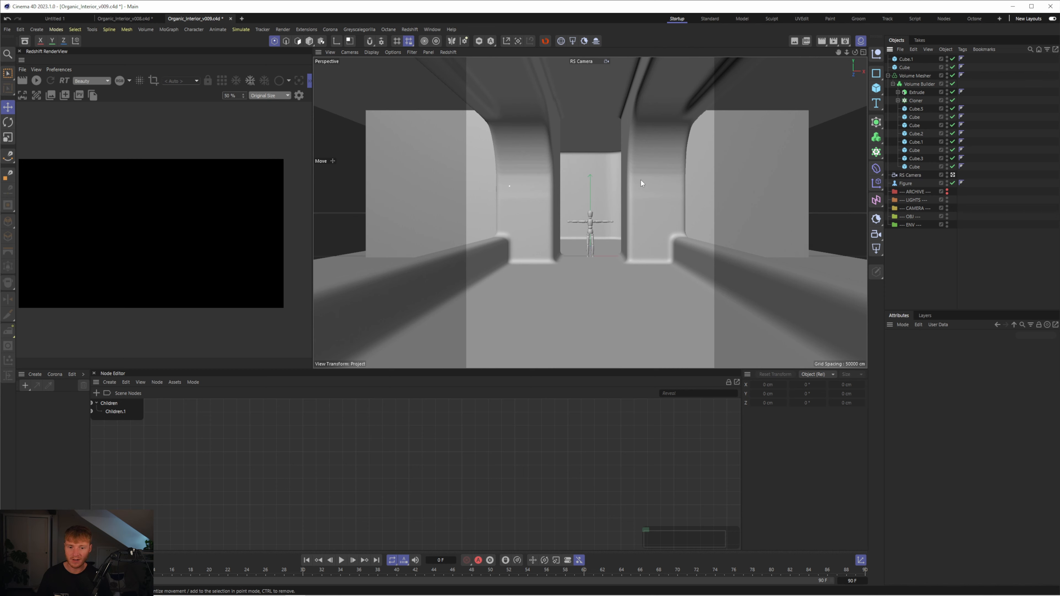
left_click(952, 175)
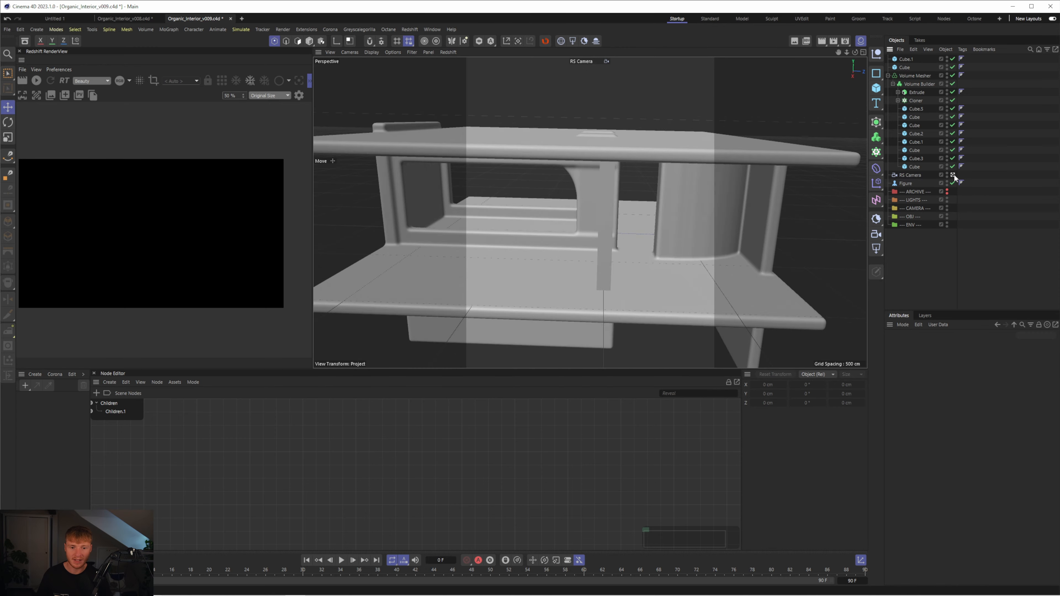
scroll(644, 209, "down", 2)
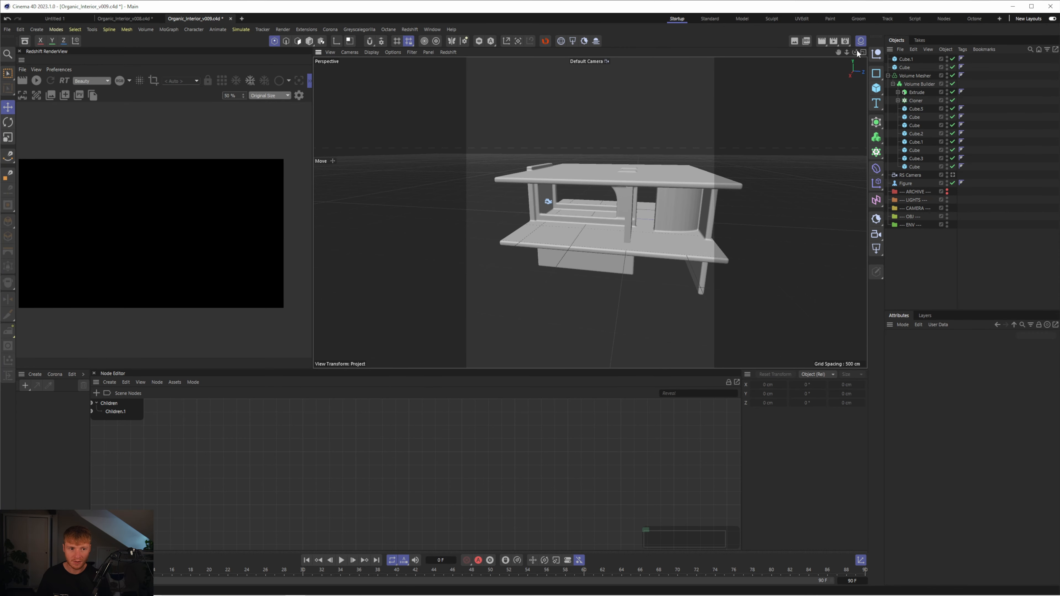
mouse_move(630, 219)
left_mouse_down("alt")
mouse_move(752, 307)
mouse_move(757, 280)
mouse_move(757, 309)
left_mouse_up("alt")
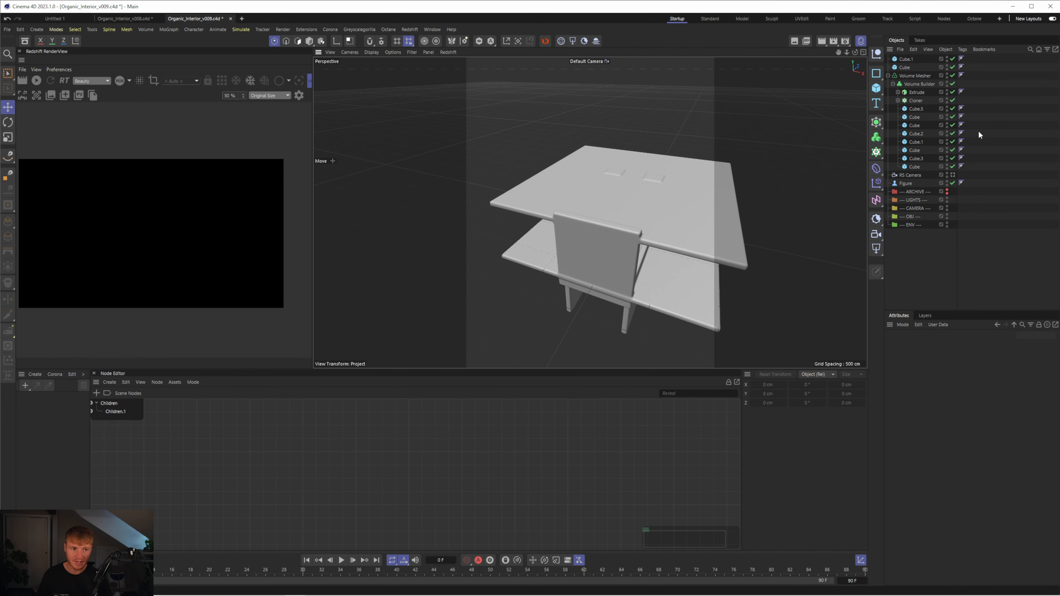
left_click_drag(689, 203, 684, 186, "alt")
left_click(681, 182)
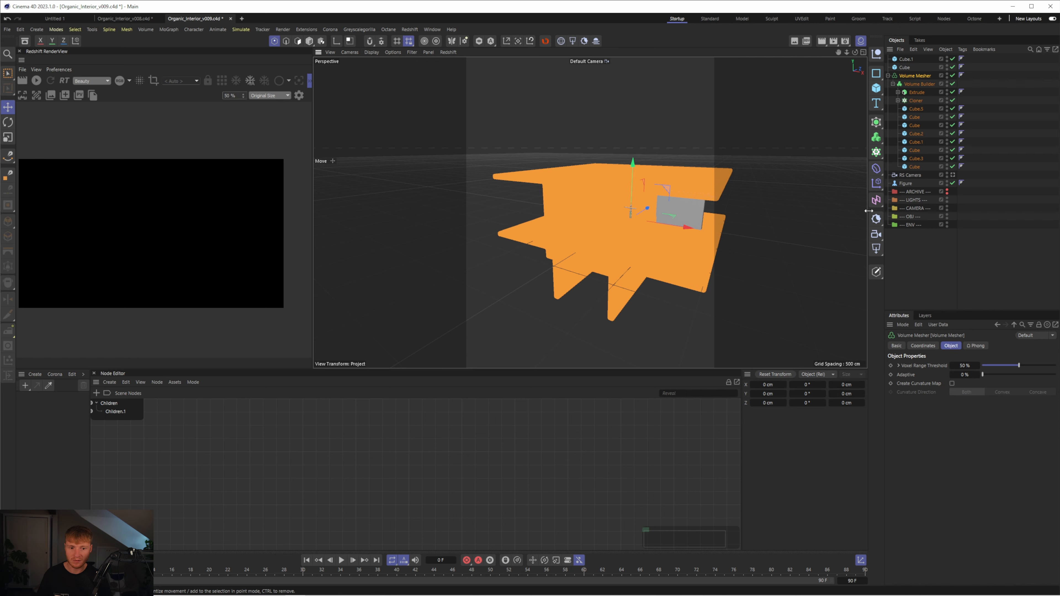
left_click(967, 253)
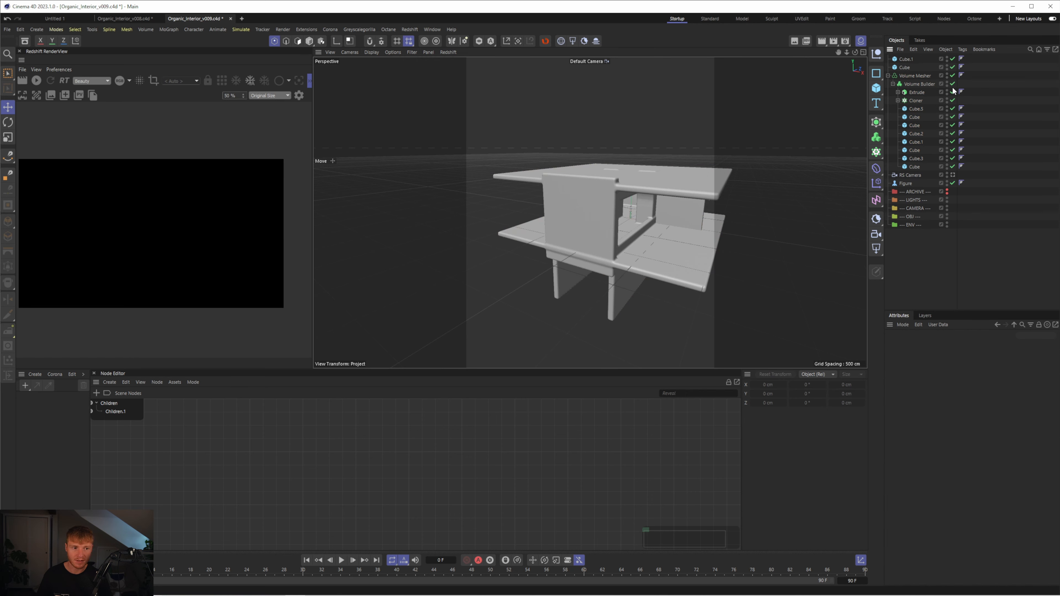
Step: Disable the Volume Mesher and Volume Builder and set the ceiling cube's X size to 700 cm
left_click(953, 76)
left_click(705, 182)
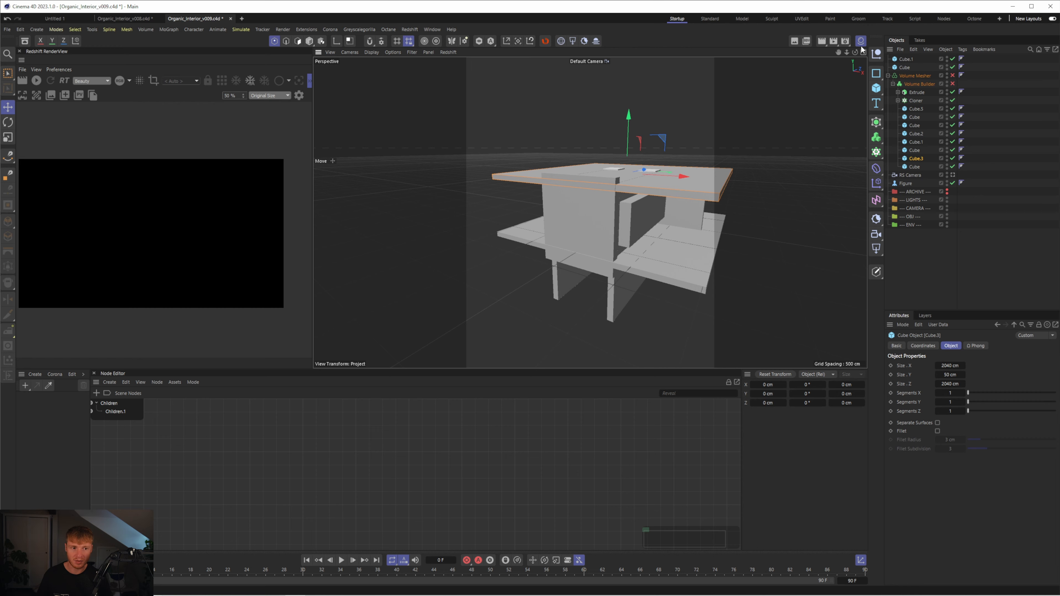
left_click_drag(862, 49, 707, 341, "alt")
left_click(310, 42)
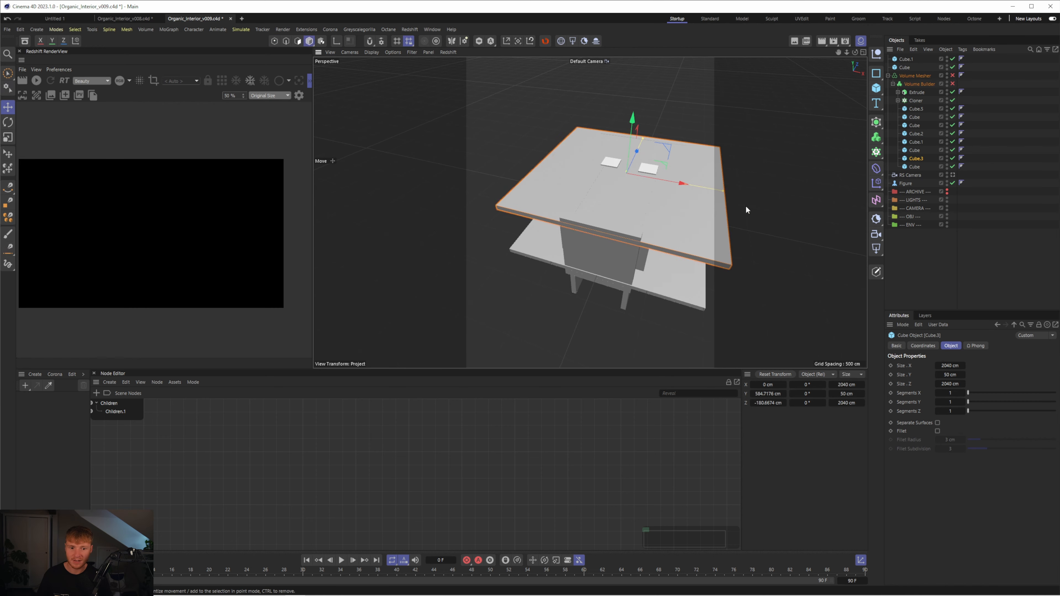
left_click_drag(725, 193, 658, 187)
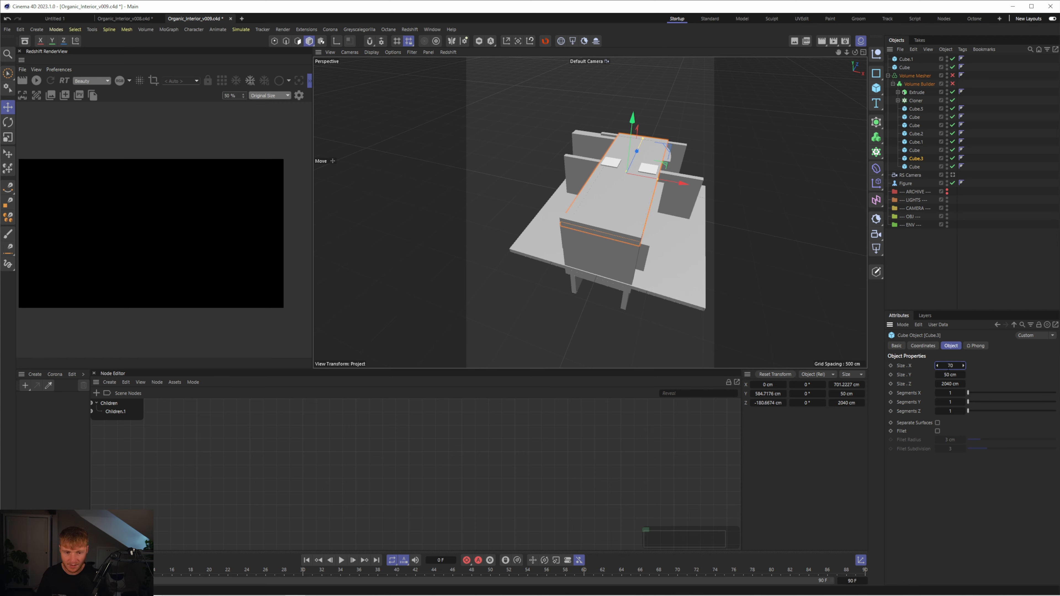
Step: Delete the flat end wall cube behind the rounded extruded wall
left_click_drag(856, 51, 867, 307)
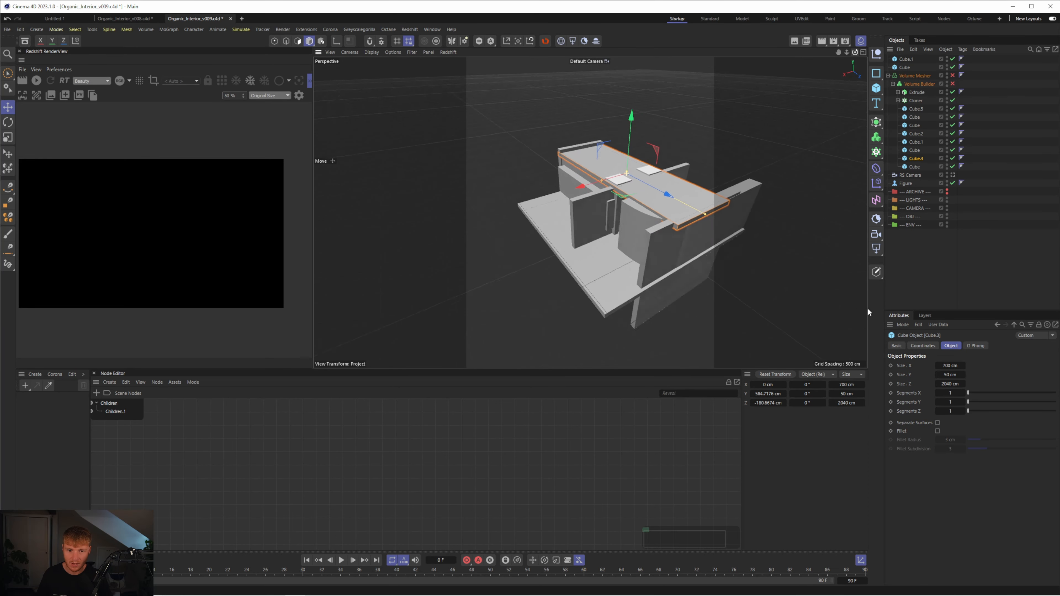
left_click(679, 243)
left_click_drag(719, 252, 702, 258)
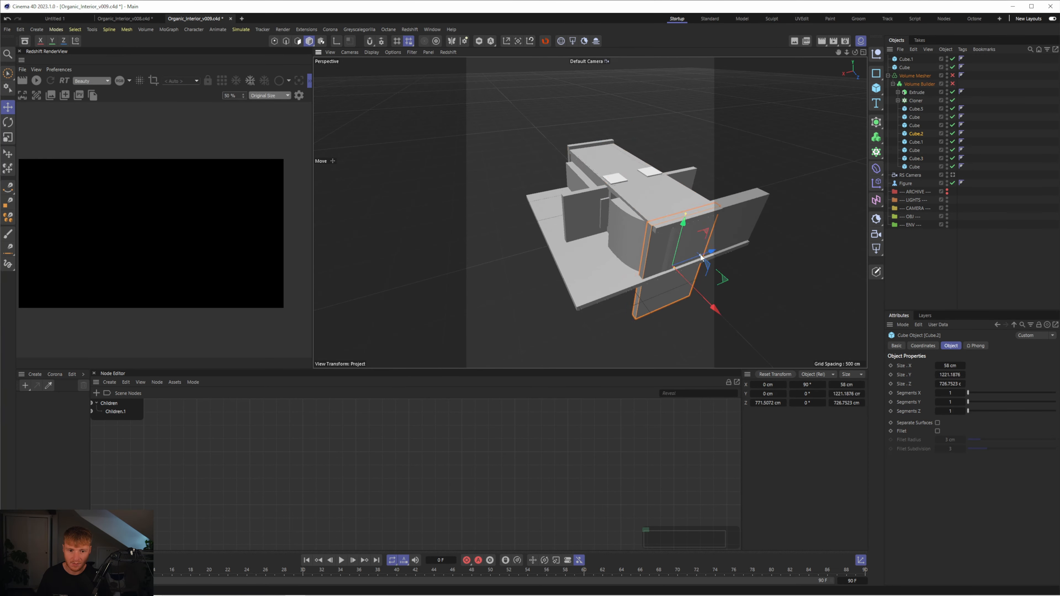
key("Delete")
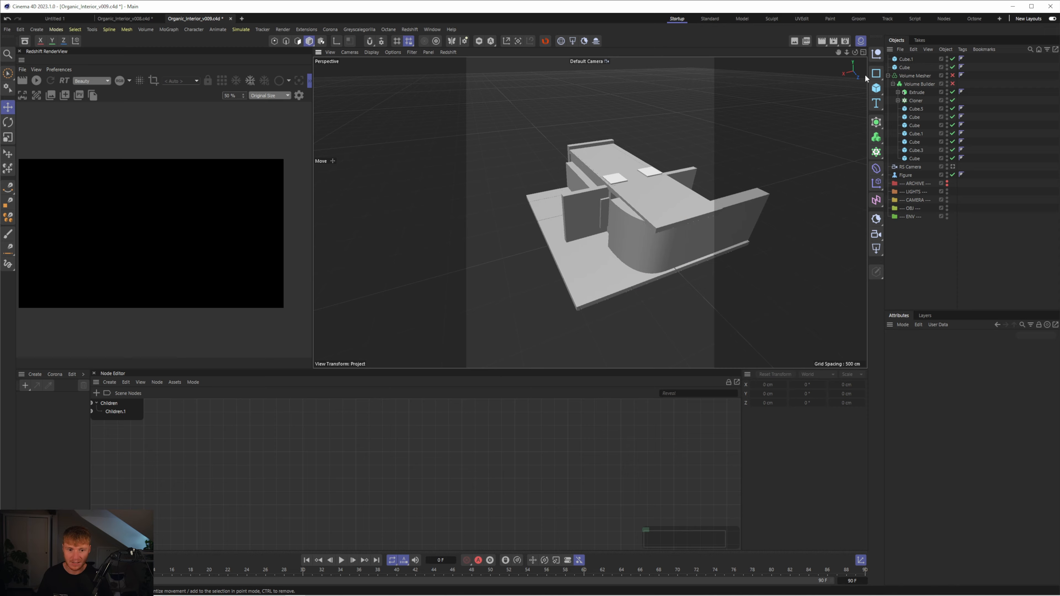
Step: Shorten the narrowed ceiling cube along its Z length
left_click_drag(855, 53, 643, 302)
left_click(591, 186)
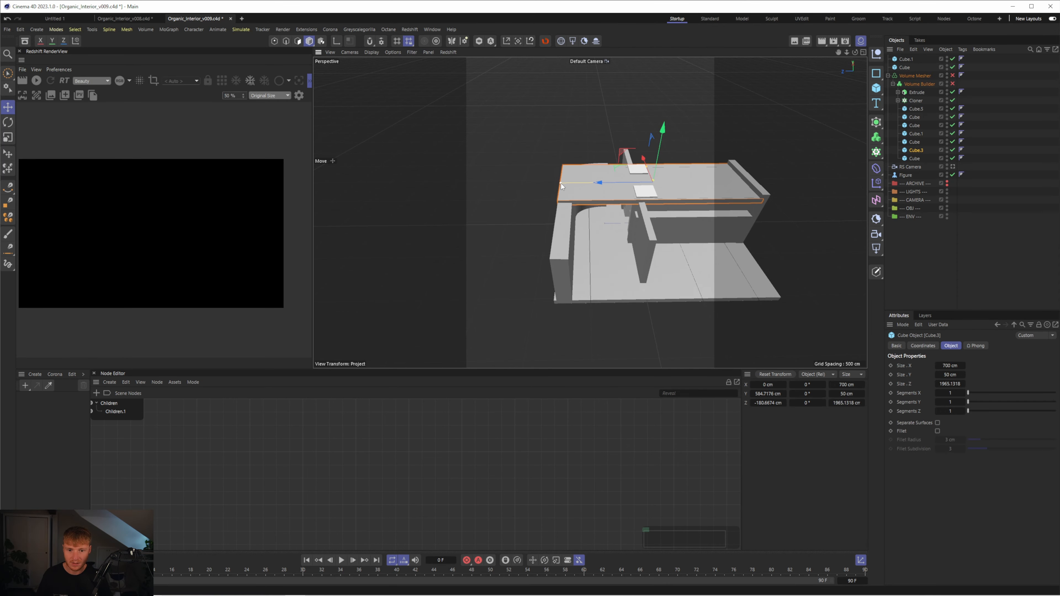
left_click_drag(560, 184, 612, 183)
Step: Reduce the height of the two long side wall cubes to about 763 cm and lower both into the ceiling
left_click_drag(705, 305, 636, 191, "alt")
left_click(625, 276)
left_click(592, 286, "shift")
mouse_move(952, 375)
left_mouse_down()
mouse_move(934, 377)
mouse_move(944, 375)
left_mouse_up()
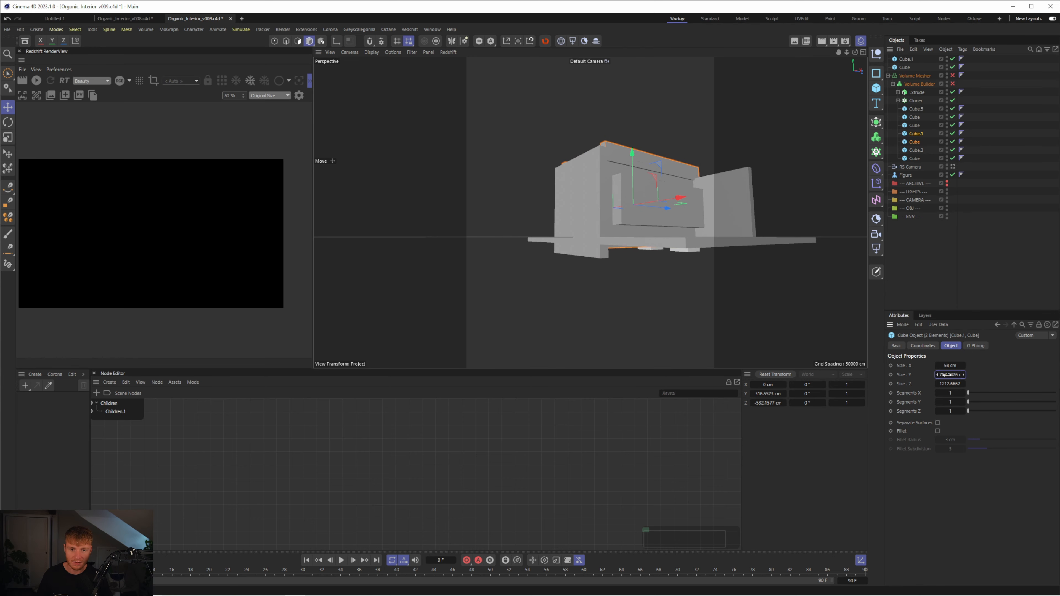
left_click_drag(860, 68, 566, 196, "alt")
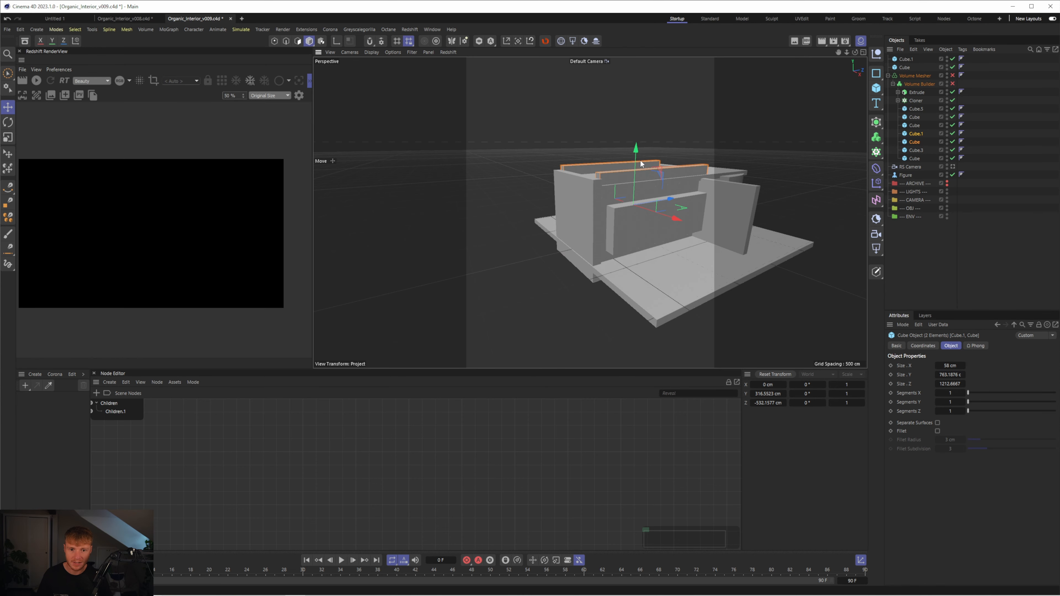
left_click_drag(635, 159, 634, 172)
left_click_drag(854, 52, 854, 17)
left_click_drag(630, 188, 631, 187)
Step: Look through the RS Camera and place copies of the sphere around the figure in the interior
left_click(953, 167)
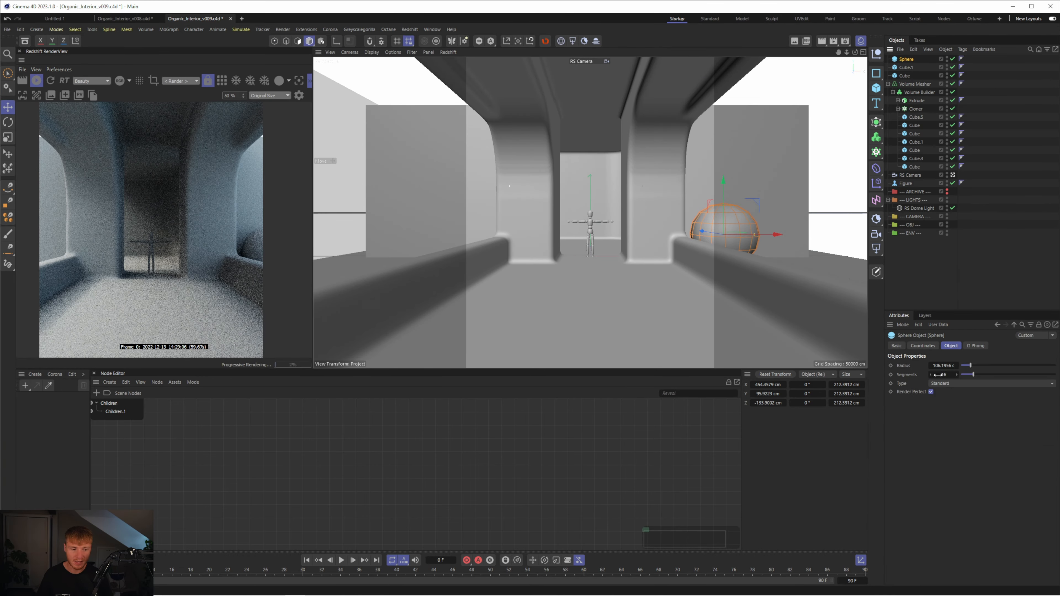
middle_click(777, 273)
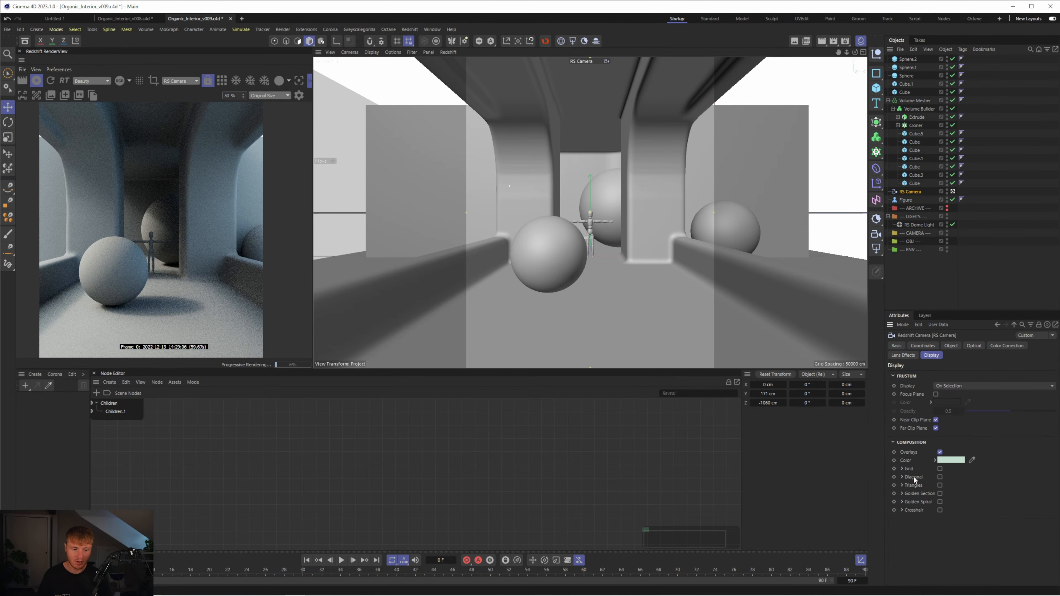
left_click(554, 285)
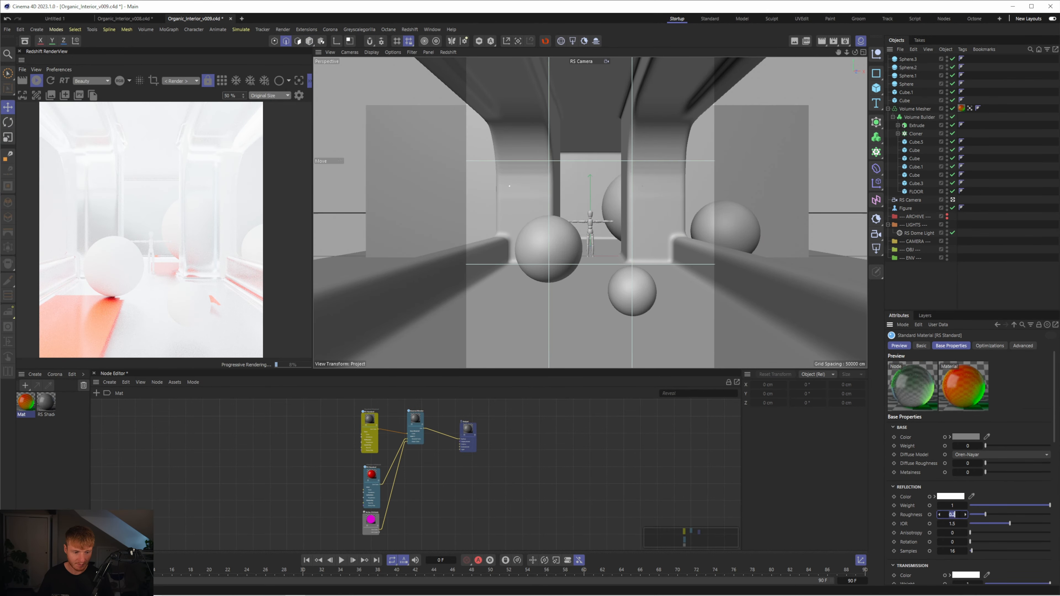
Step: Adjust the FLOOR field's radius in the vertex map and set the RS Standard material's reflection roughness to 0.3 and transmission weight to 0.7
left_click(970, 108)
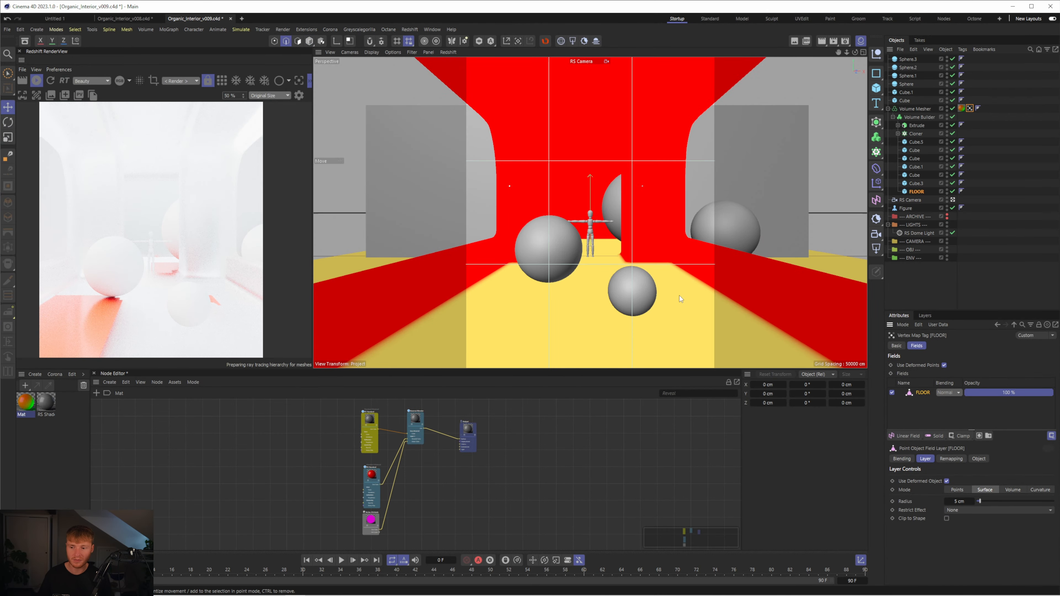
double_click(959, 501)
left_click_drag(369, 420, 374, 420)
left_click_drag(1055, 434, 1054, 401)
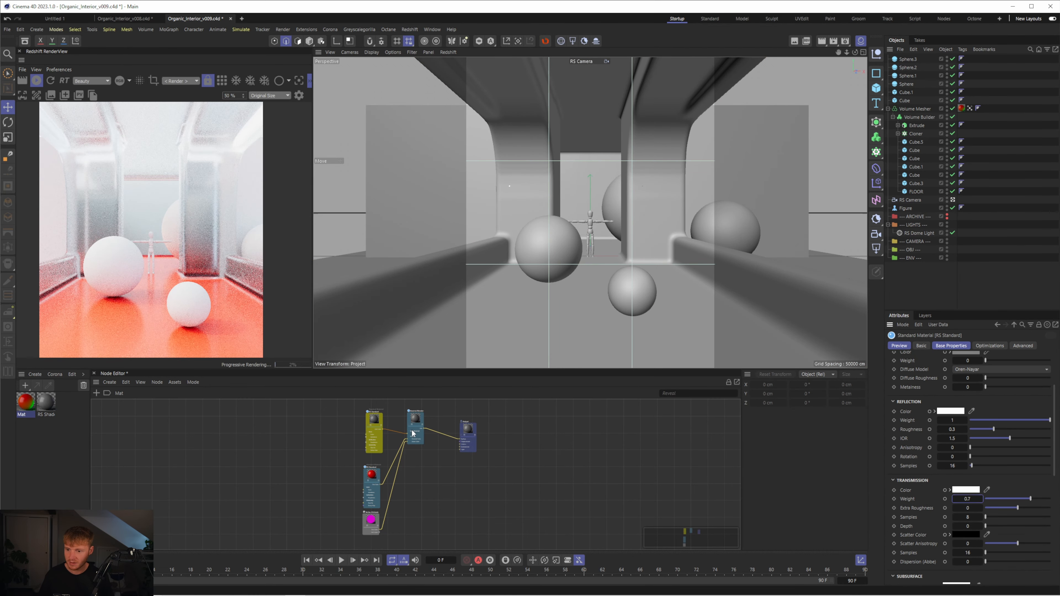